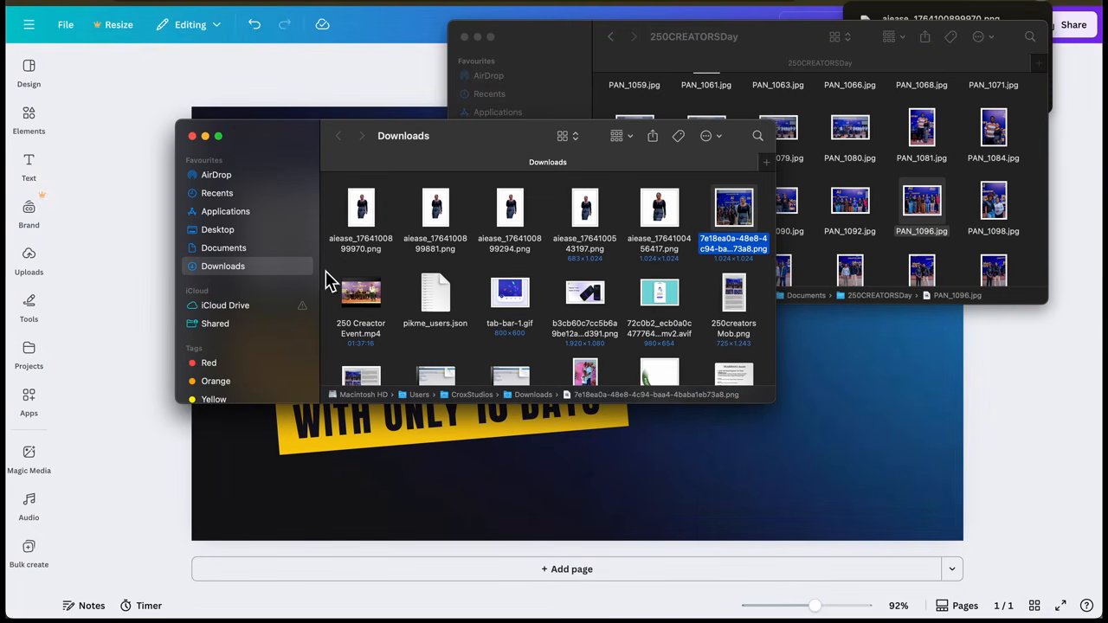
# Add the cutout image aiease_1764100899970.png from the Downloads folder to the thumbnail, beside the headline text
pyautogui.click(361, 215)
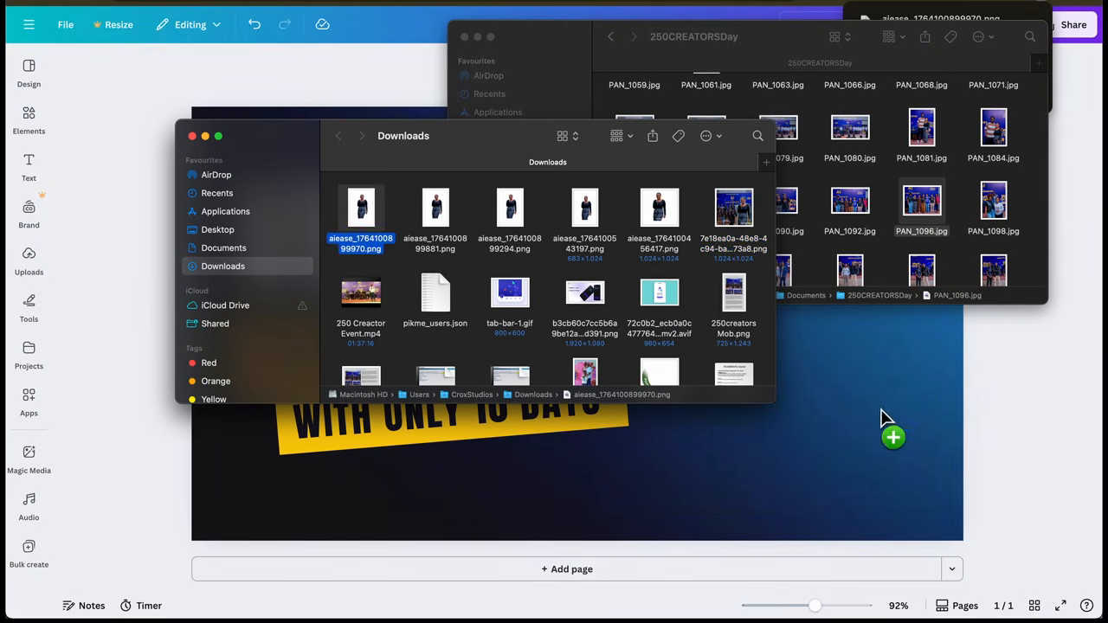
pyautogui.moveTo(882, 412); pyautogui.dragTo(881, 409)
pyautogui.moveTo(597, 289); pyautogui.dragTo(818, 251)
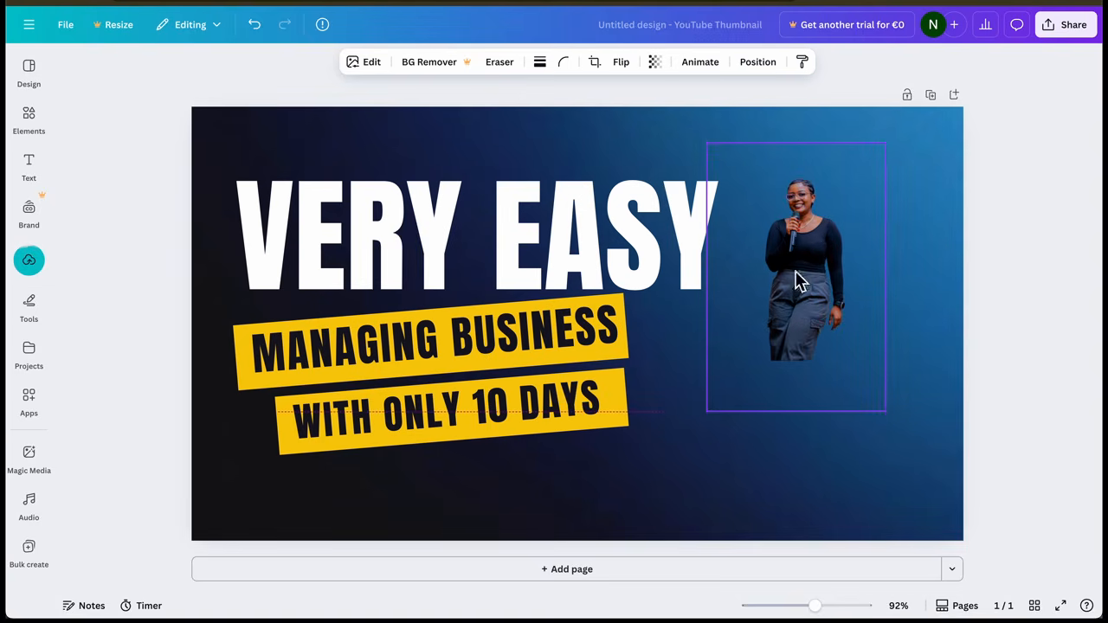
# Enlarge the cutout of the woman until it fills the page height and position it beside the headline, cropped at the page's lower edge
pyautogui.moveTo(708, 413); pyautogui.dragTo(615, 560)
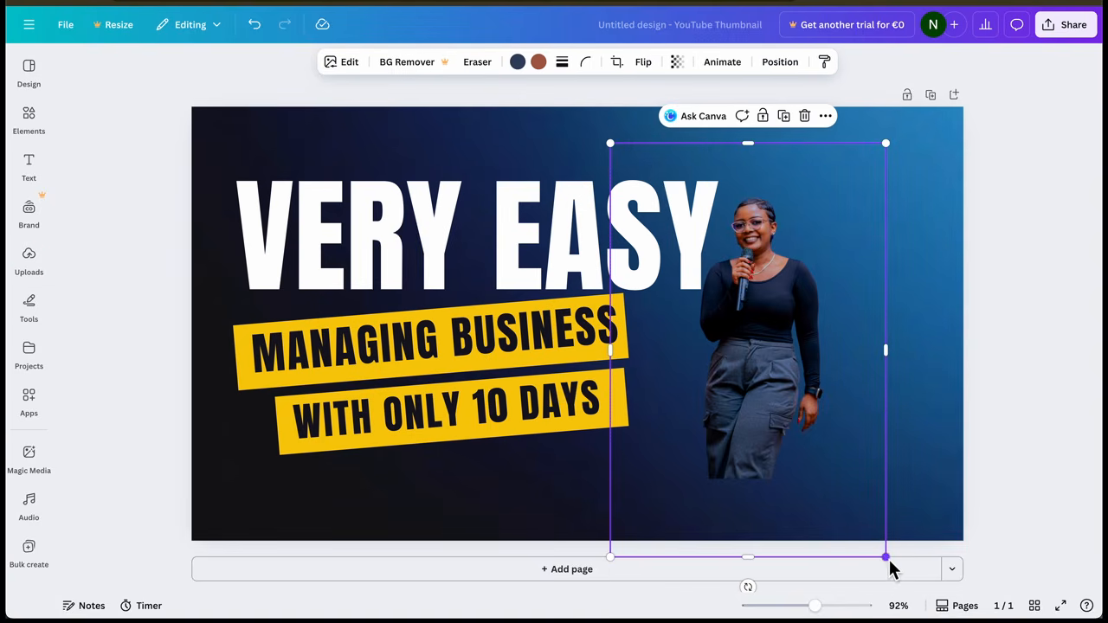
pyautogui.moveTo(887, 558); pyautogui.dragTo(1102, 620)
pyautogui.moveTo(870, 300); pyautogui.dragTo(785, 188)
pyautogui.moveTo(527, 506); pyautogui.dragTo(517, 574)
pyautogui.moveTo(791, 391); pyautogui.dragTo(792, 407)
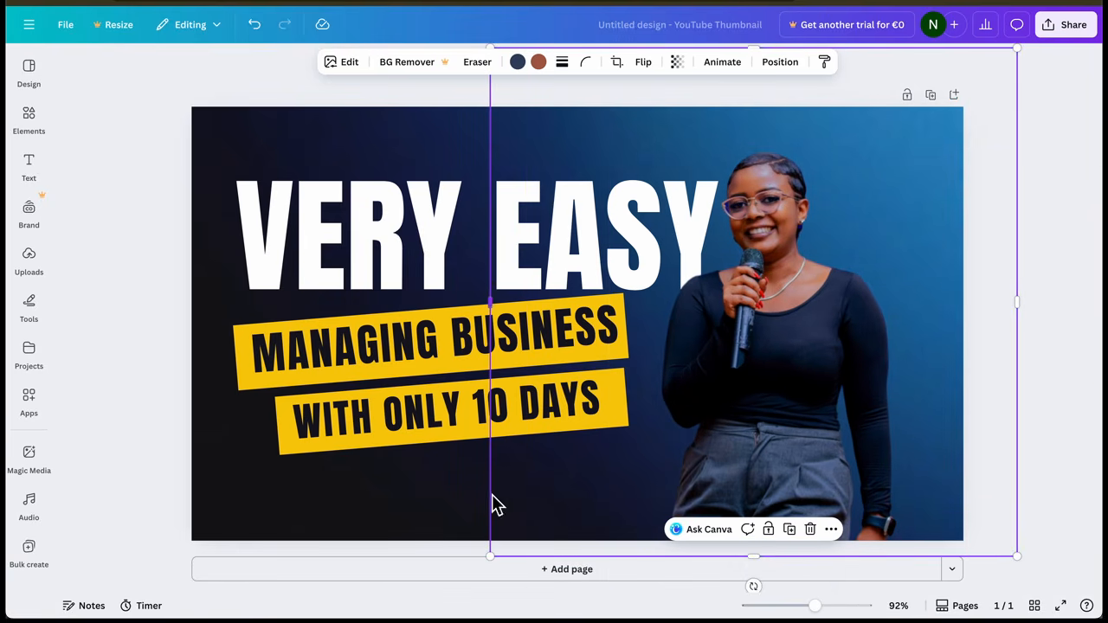
pyautogui.moveTo(476, 586); pyautogui.dragTo(467, 589)
pyautogui.moveTo(719, 378)
pyautogui.mouseDown()
pyautogui.moveTo(730, 365)
pyautogui.moveTo(736, 376)
pyautogui.mouseUp()
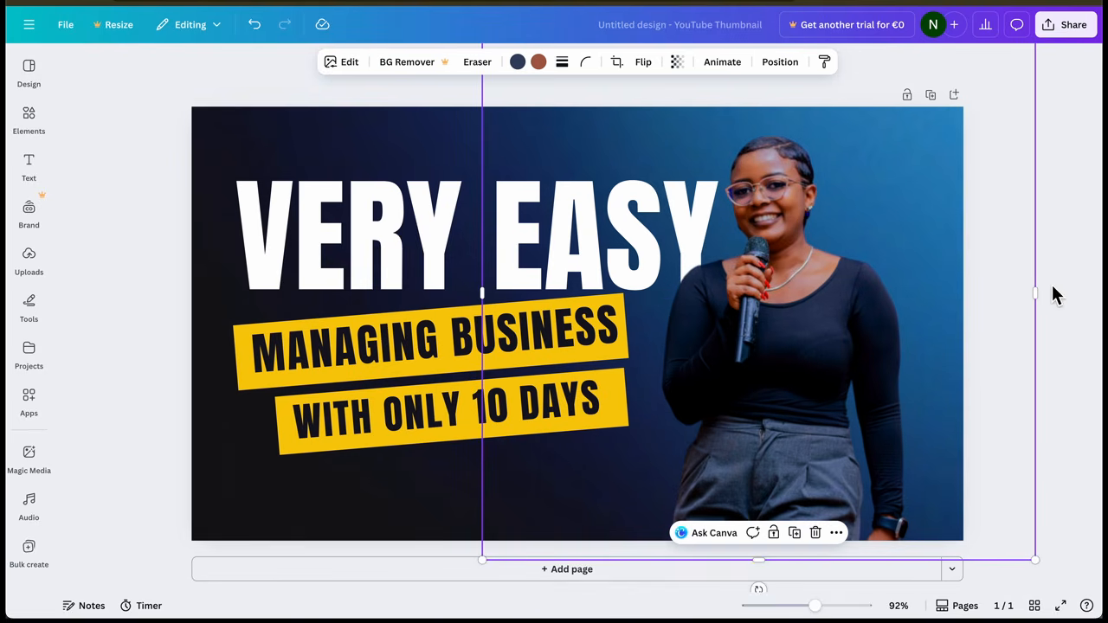
# Keep waiting for the unresponsive thumbnail page instead of exiting it
pyautogui.click(1084, 307)
pyautogui.click(787, 277)
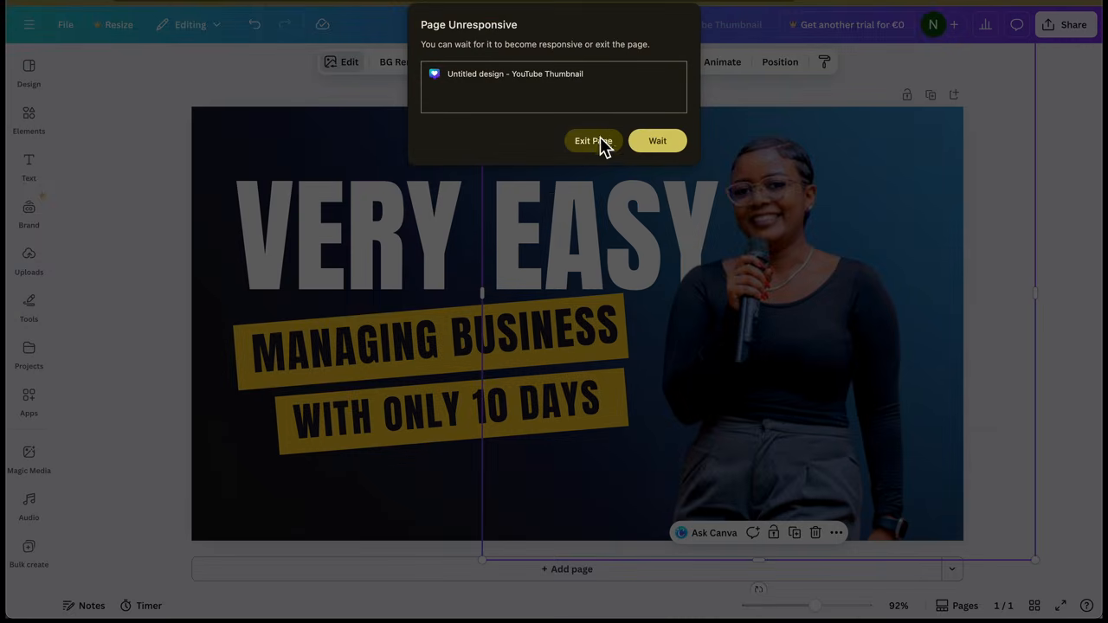
pyautogui.click(657, 143)
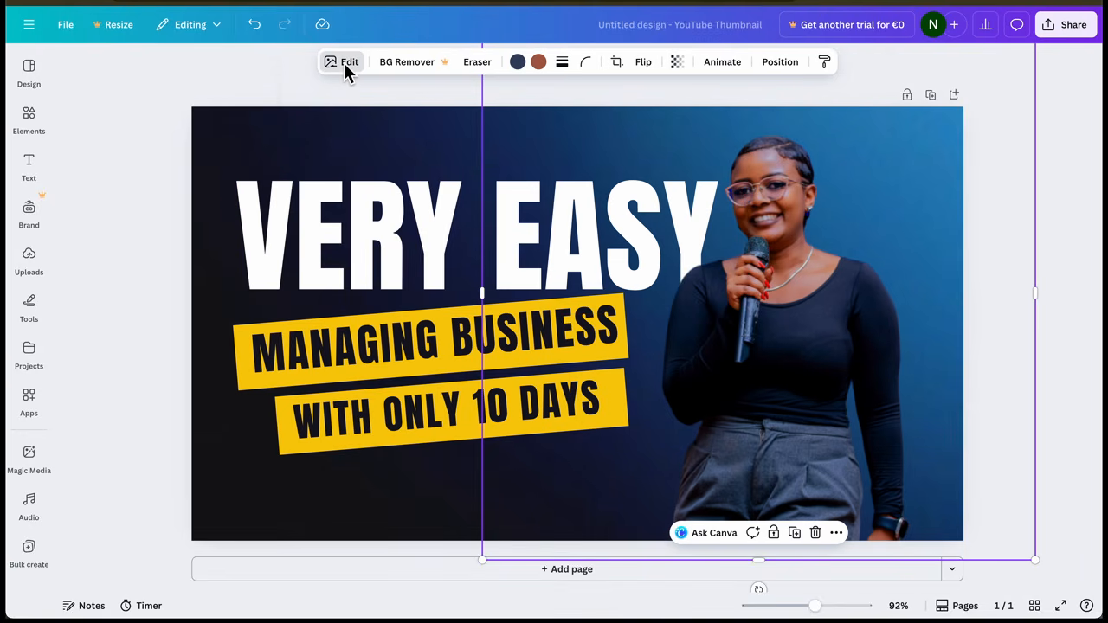
# Apply the Glow shadow effect to the woman's cutout image
pyautogui.click(343, 63)
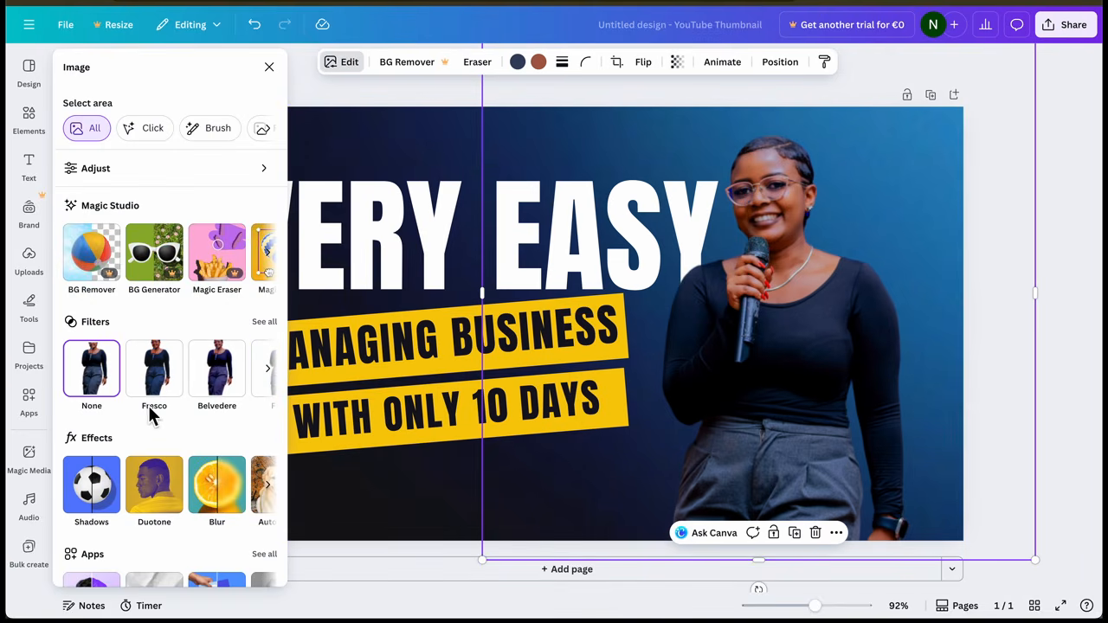
pyautogui.scroll(-1, 162, 480)
pyautogui.click(263, 468)
pyautogui.scroll(-1, 151, 521)
pyautogui.scroll(2, 154, 521)
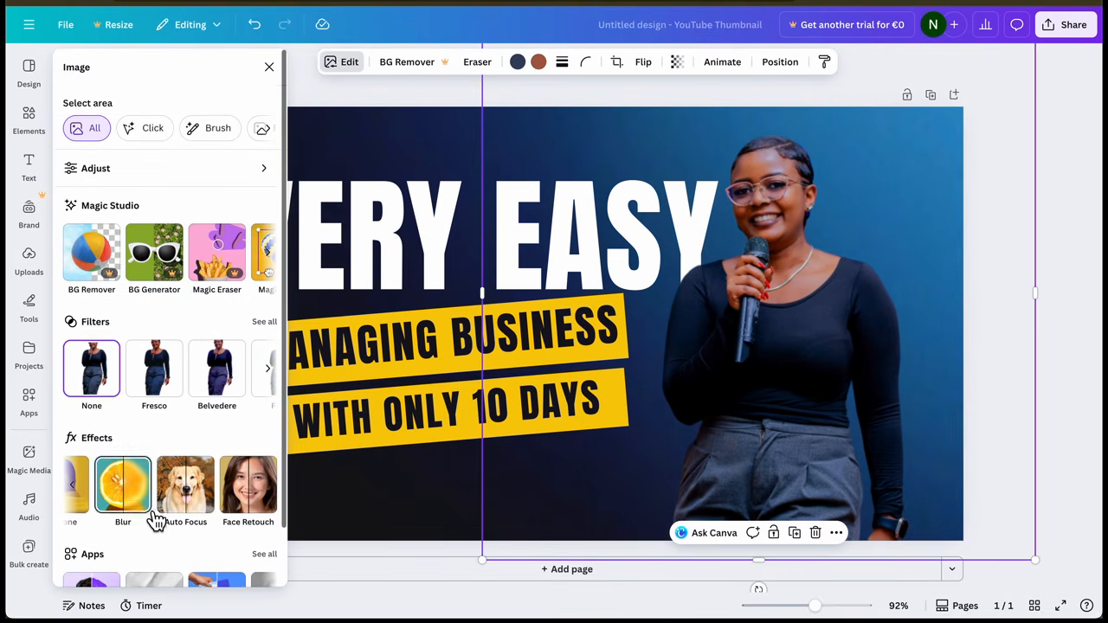
pyautogui.scroll(-1, 199, 318)
pyautogui.hscroll(-3, 173, 424)
pyautogui.click(93, 433)
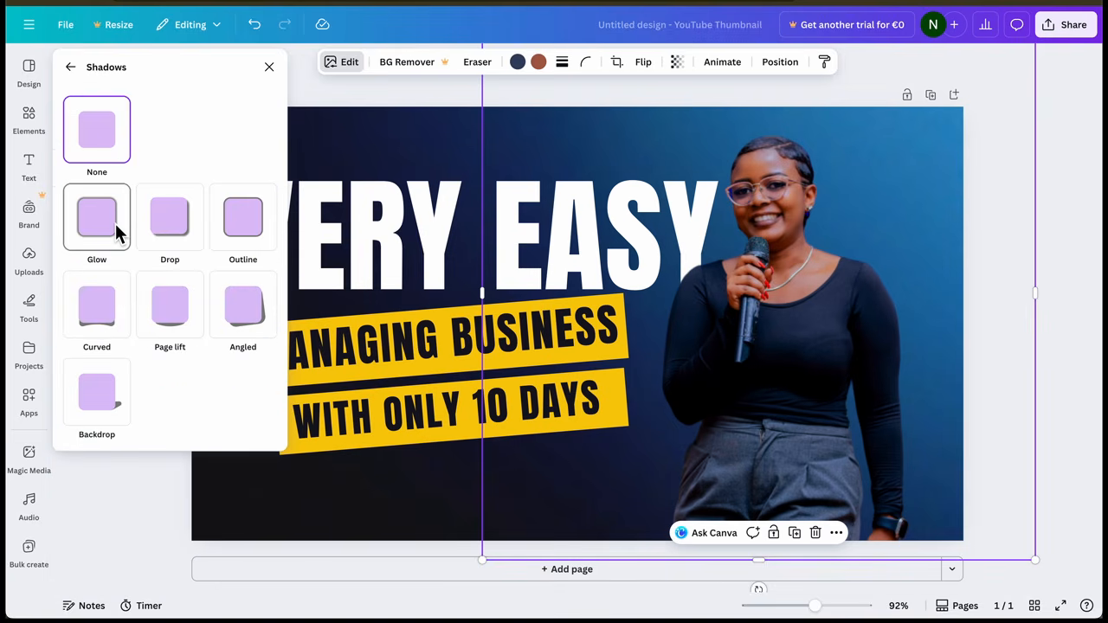
pyautogui.click(118, 232)
# Colour the cutout's glow bright green and set its size to 5 and blur amount to 24
pyautogui.click(266, 564)
pyautogui.click(327, 498)
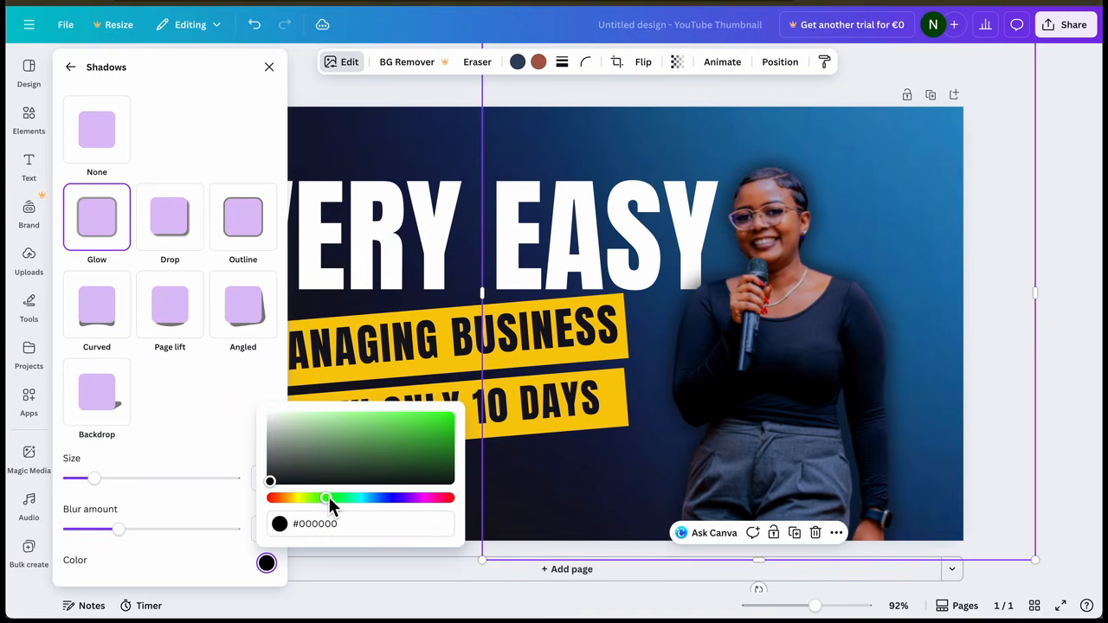
pyautogui.click(451, 413)
pyautogui.moveTo(95, 480)
pyautogui.mouseDown()
pyautogui.moveTo(73, 476)
pyautogui.moveTo(106, 480)
pyautogui.moveTo(77, 479)
pyautogui.mouseUp()
pyautogui.click(78, 529)
pyautogui.moveTo(80, 530); pyautogui.dragTo(109, 529)
# Change the glow colour to a yellowish lime green and close the shadow settings
pyautogui.click(266, 564)
pyautogui.click(303, 498)
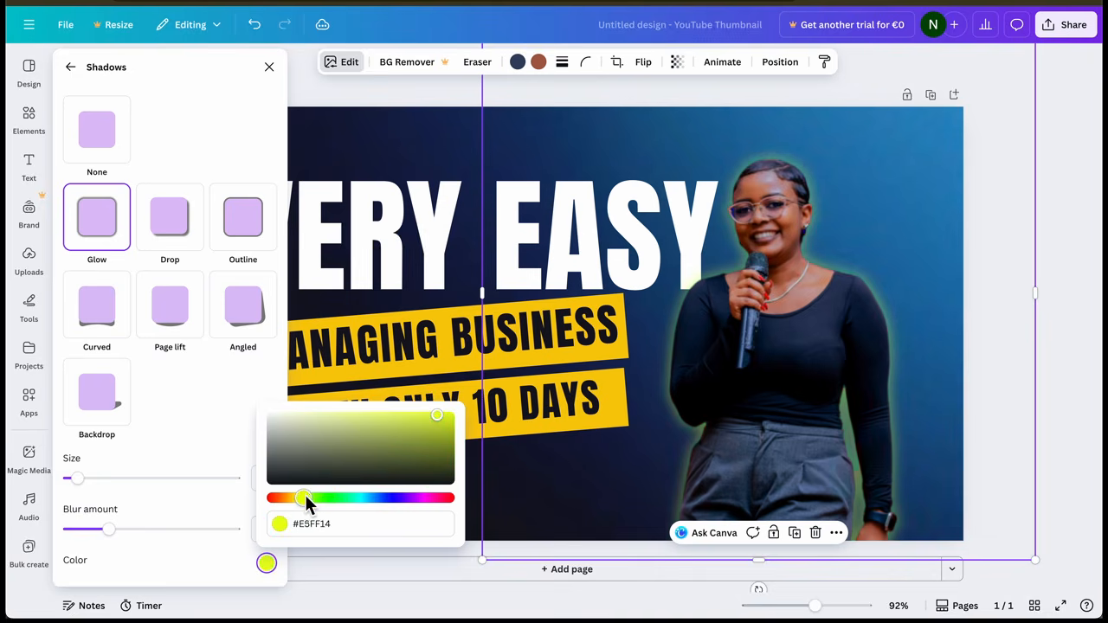
pyautogui.click(651, 385)
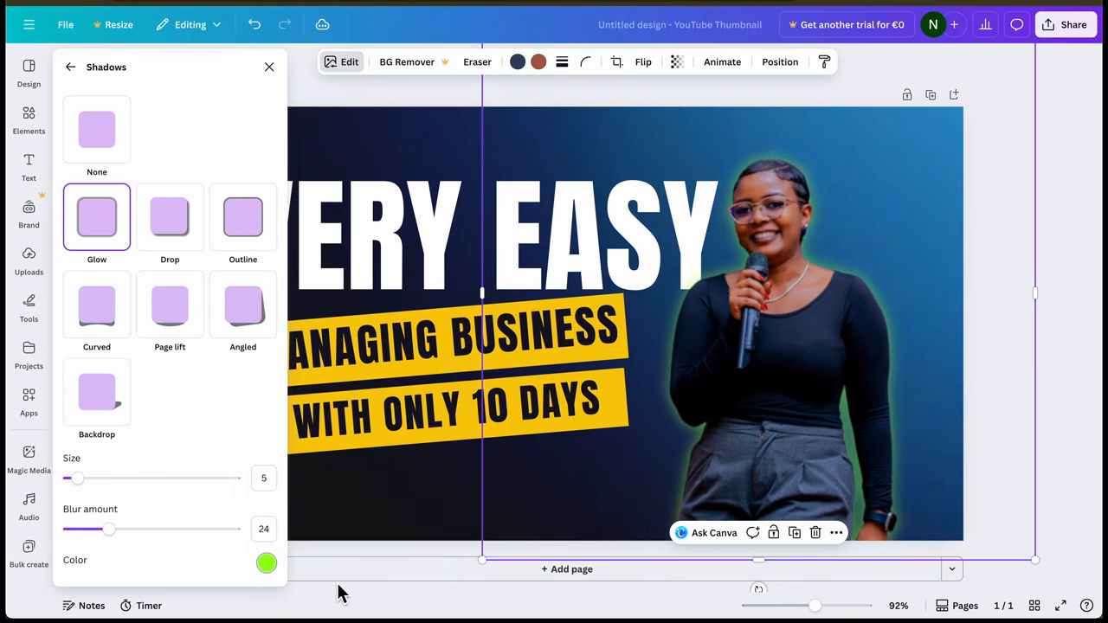
pyautogui.click(269, 67)
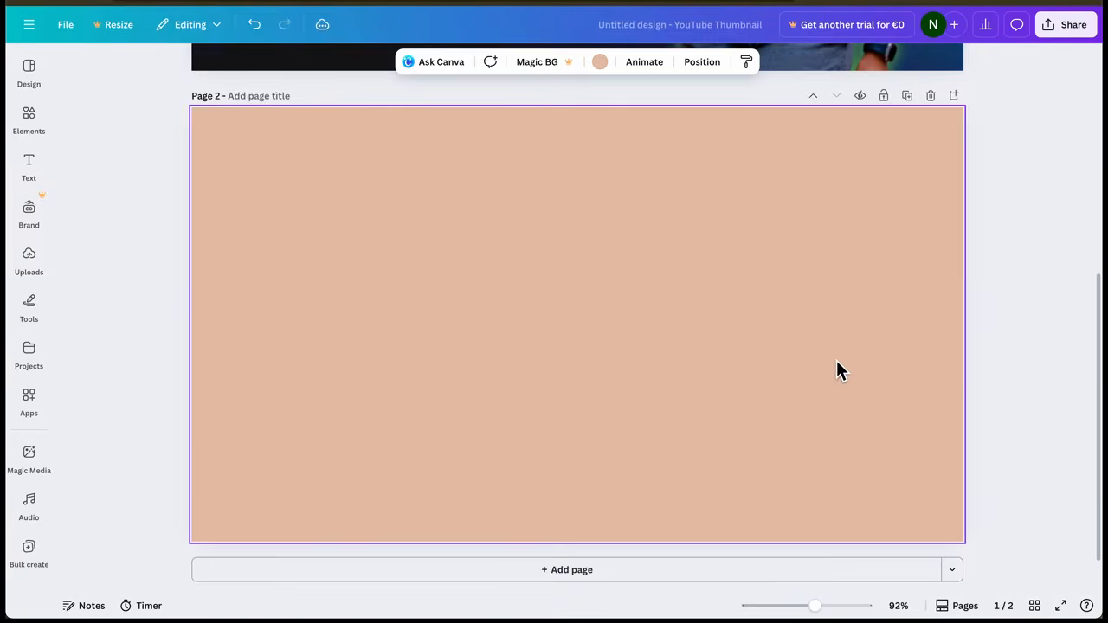
# Add a group photo from the 250CREATORSDay folder to page 1 and place it over the lower part, below the headline
pyautogui.scroll(5, 836, 361)
pyautogui.click(848, 324)
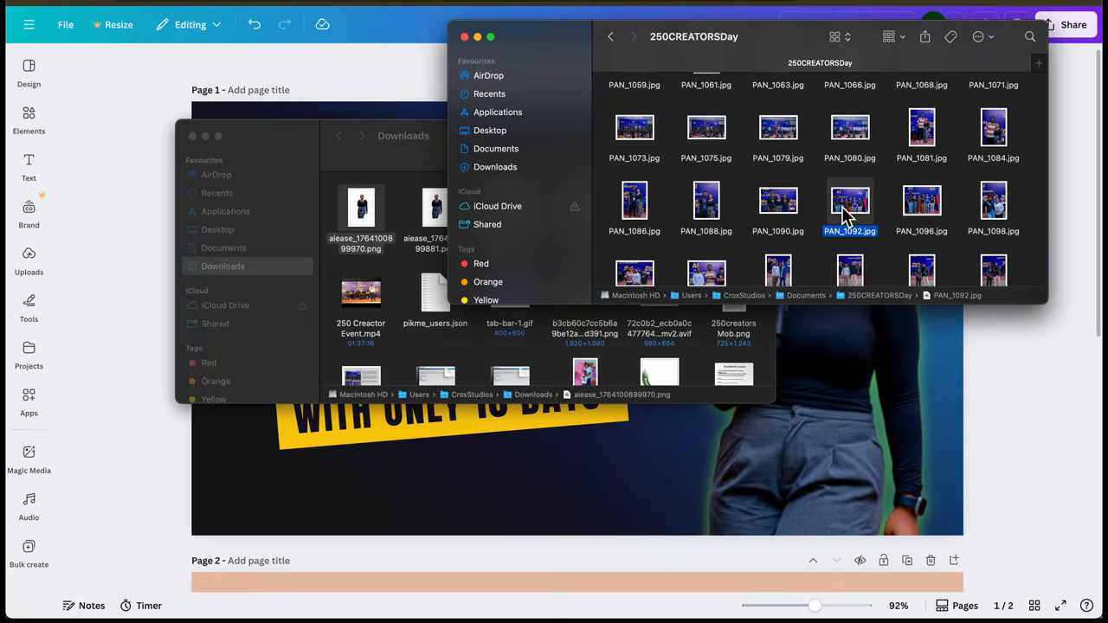
pyautogui.press('space')
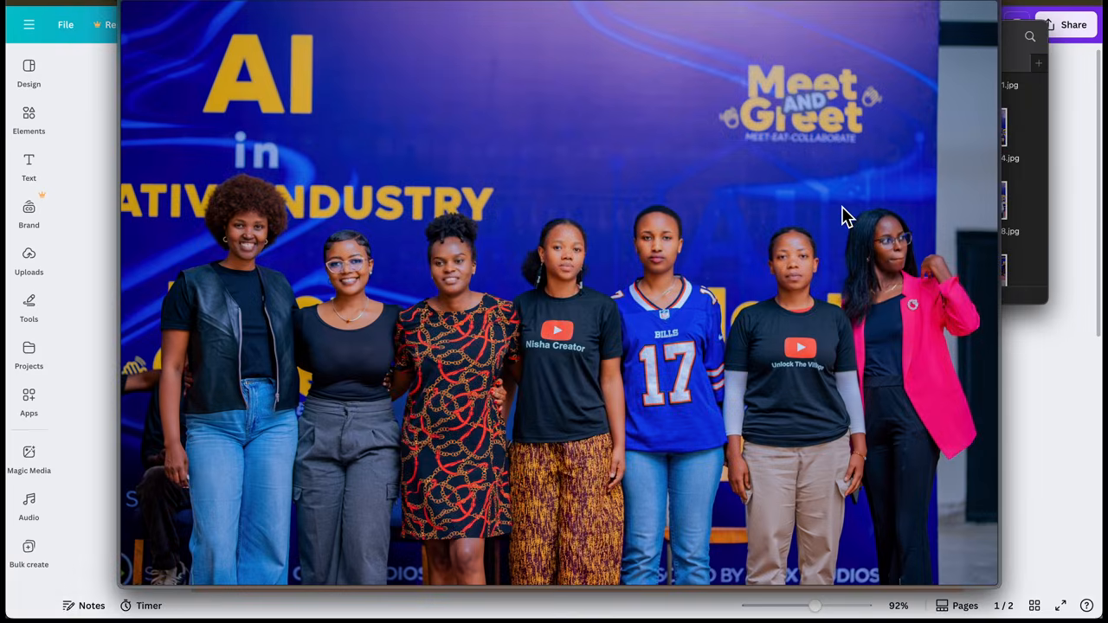
pyautogui.press('space')
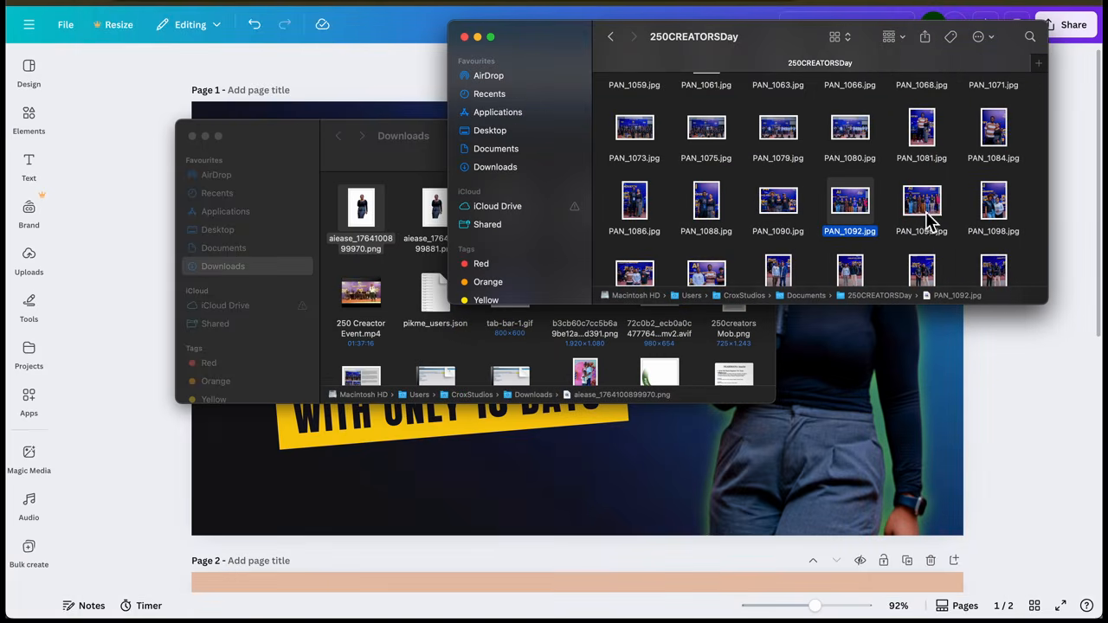
pyautogui.moveTo(558, 457); pyautogui.dragTo(473, 497)
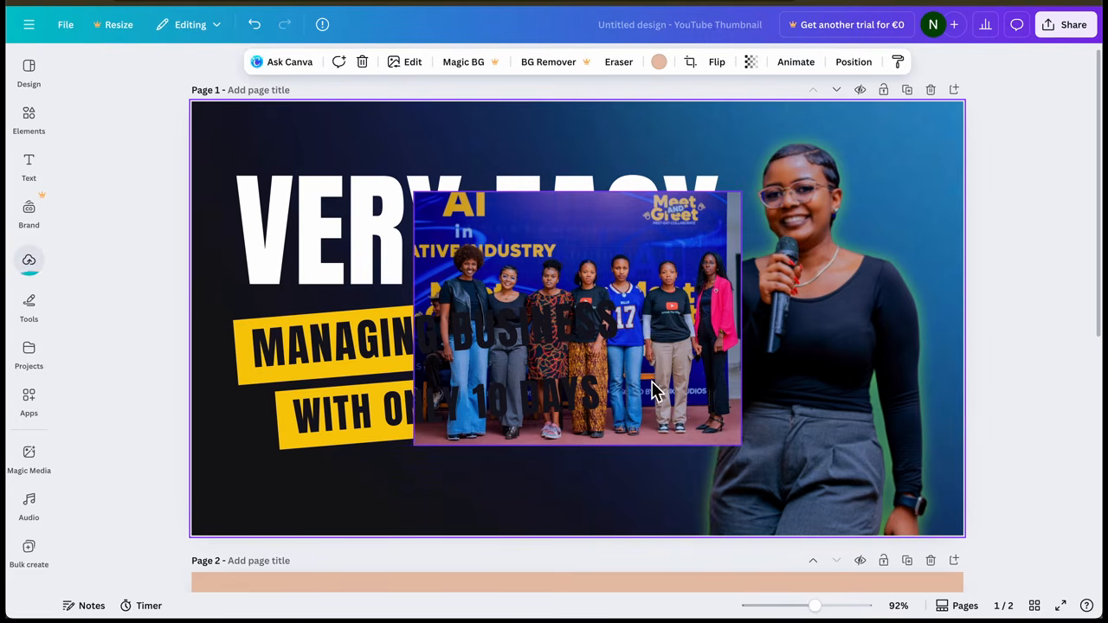
pyautogui.moveTo(538, 465); pyautogui.dragTo(535, 458)
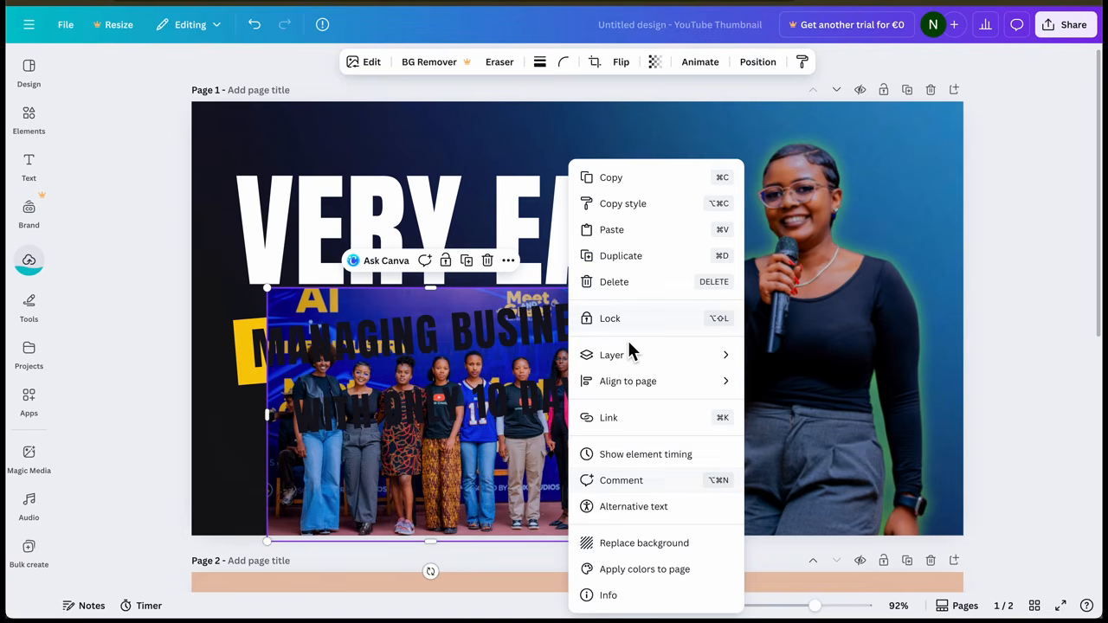
# Send the group photo one layer backward
pyautogui.moveTo(637, 359)
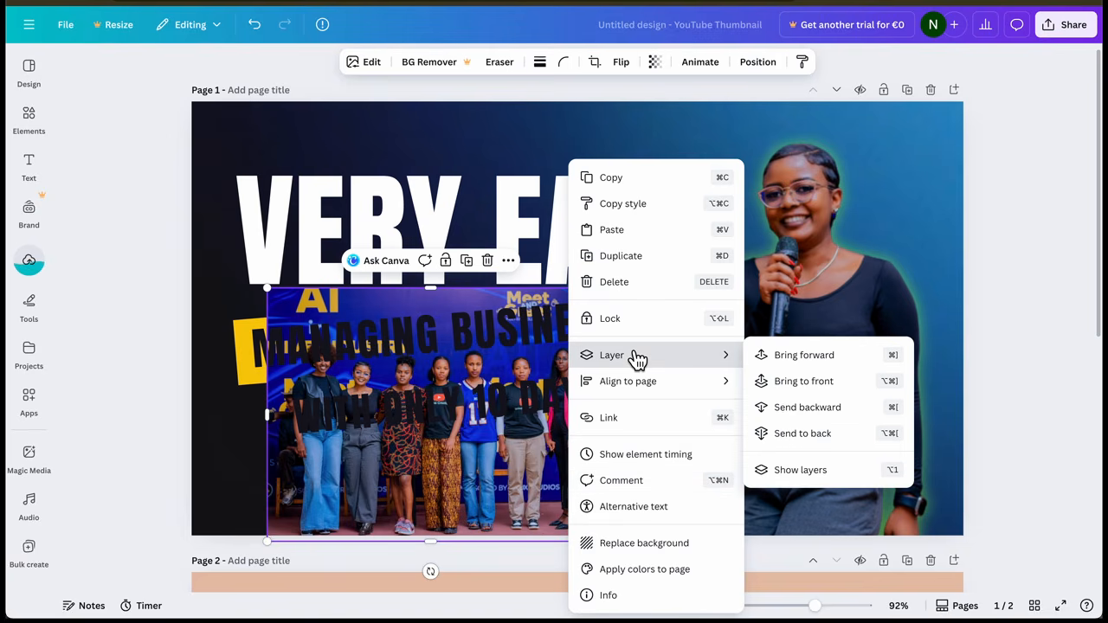
pyautogui.moveTo(725, 365)
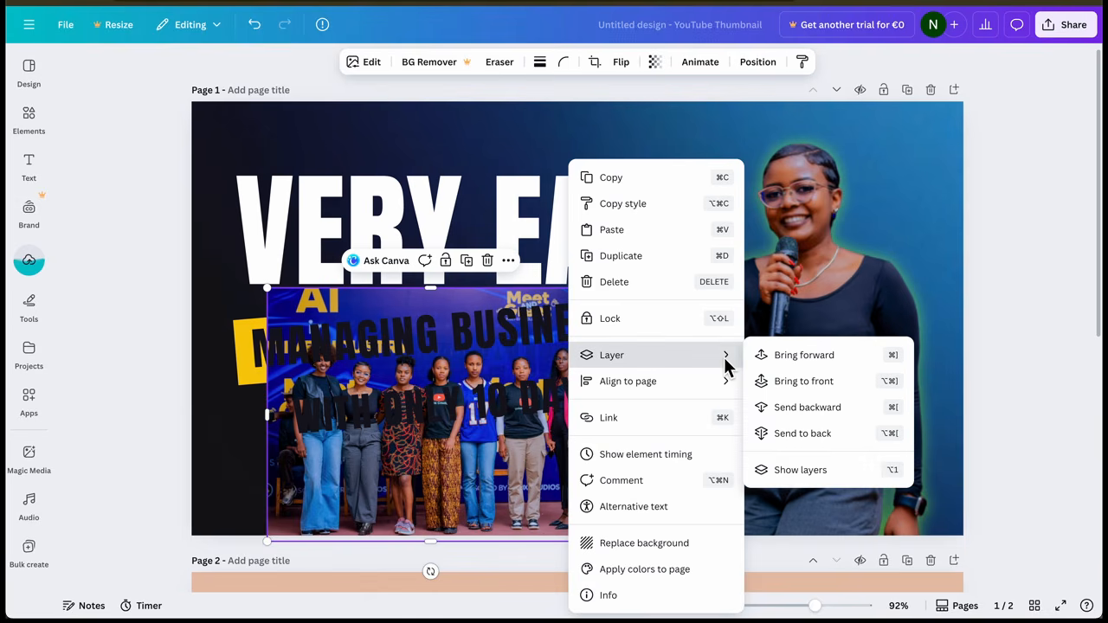
pyautogui.click(804, 408)
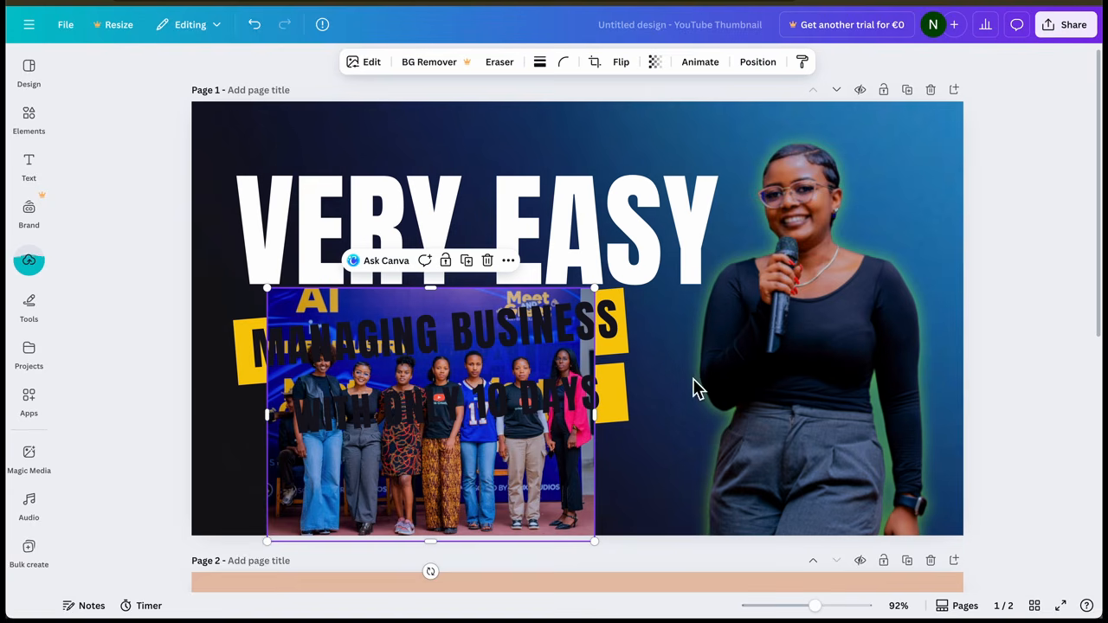
# Bring the yellow bar behind "MANAGING BUSINESS" forward over the group photo, and move the photo closer to the woman
pyautogui.click(627, 411)
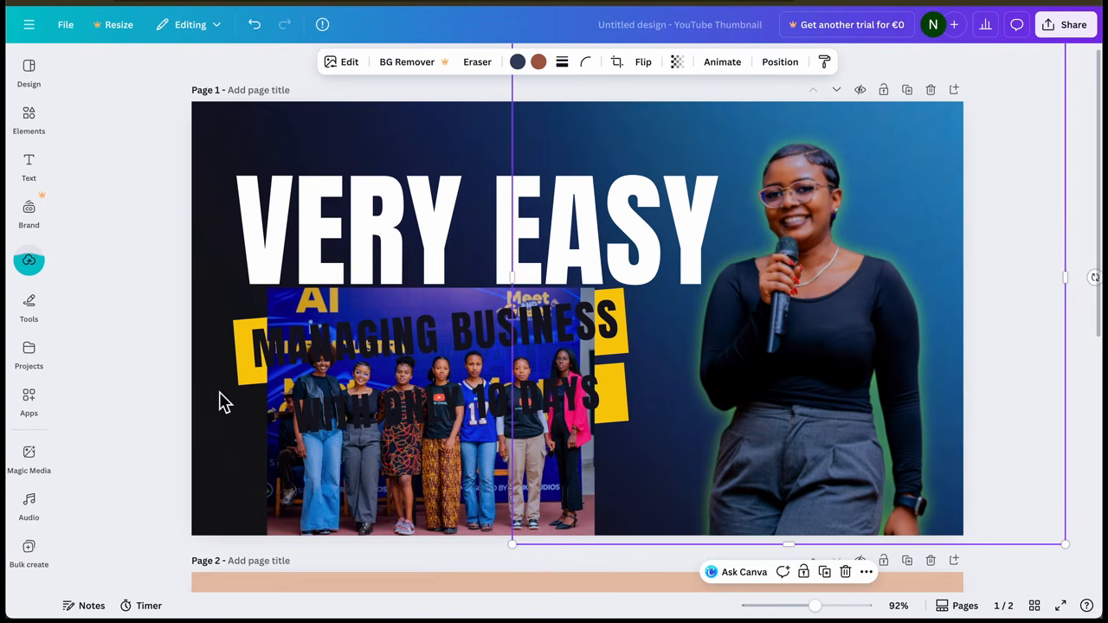
pyautogui.click(249, 359)
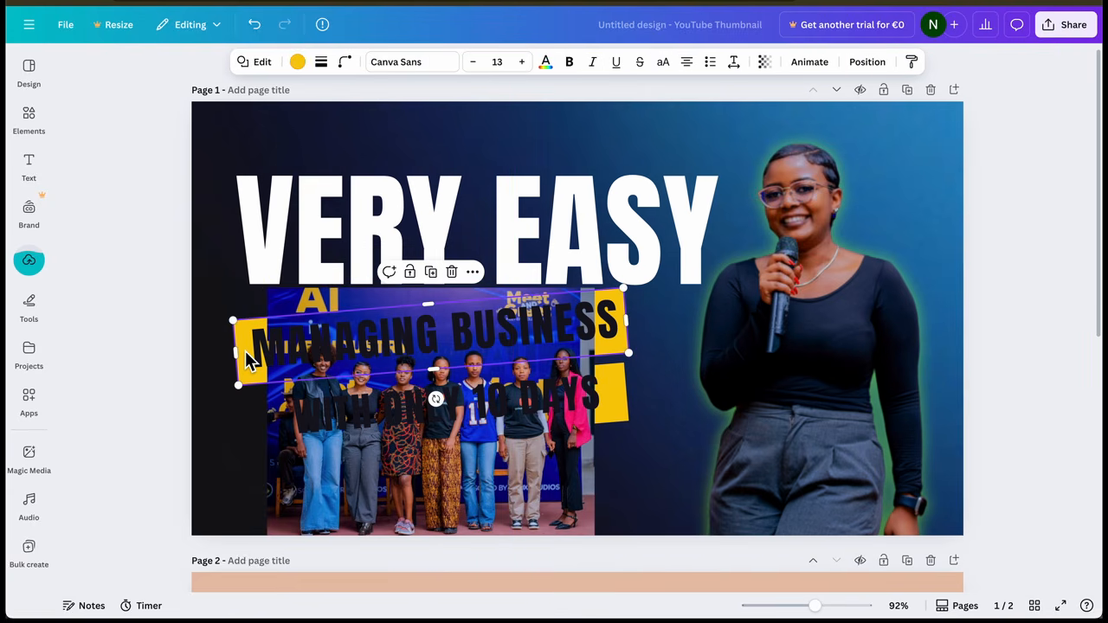
pyautogui.rightClick(248, 358)
pyautogui.moveTo(309, 406)
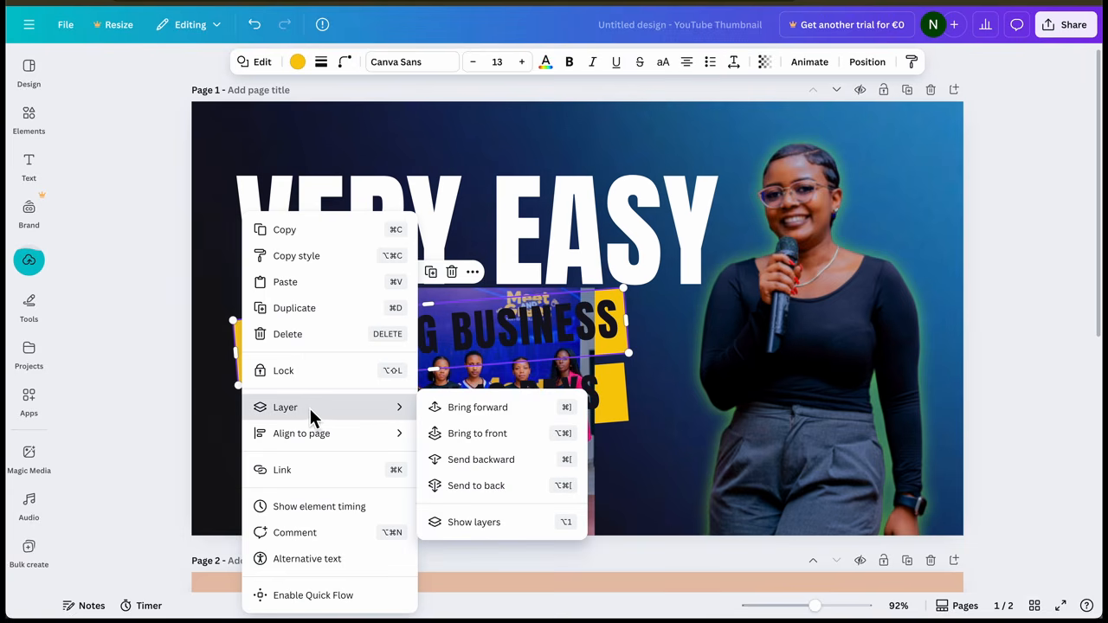
pyautogui.click(471, 407)
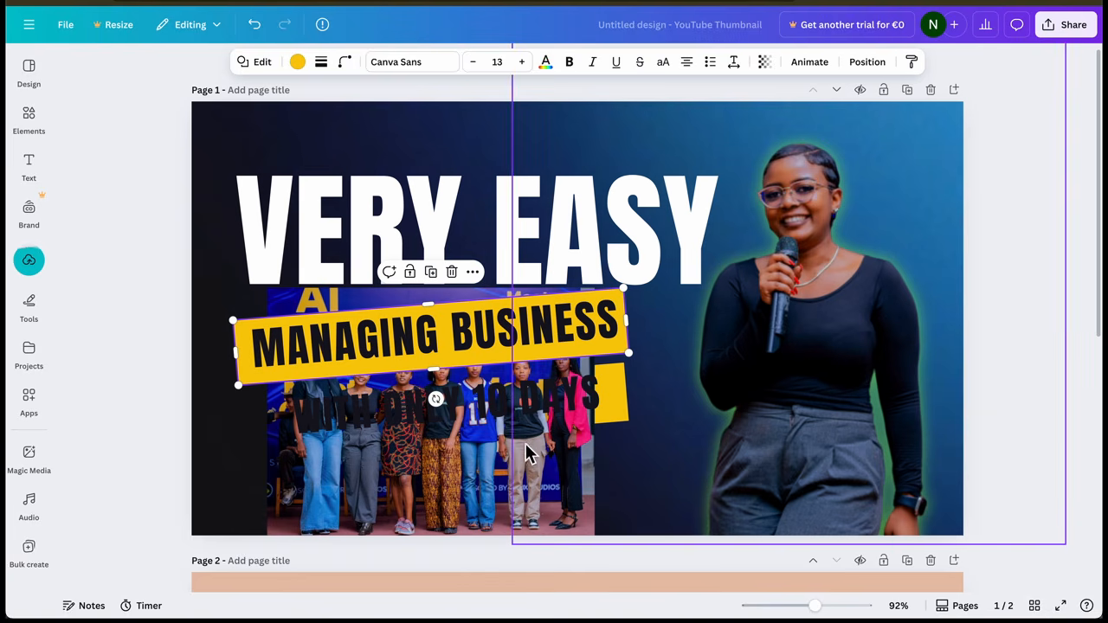
pyautogui.click(461, 476)
pyautogui.moveTo(440, 477); pyautogui.dragTo(537, 471)
# Bring the yellow bar behind "WITH ONLY 10 DAYS" forward so it covers the group photo
pyautogui.click(288, 451)
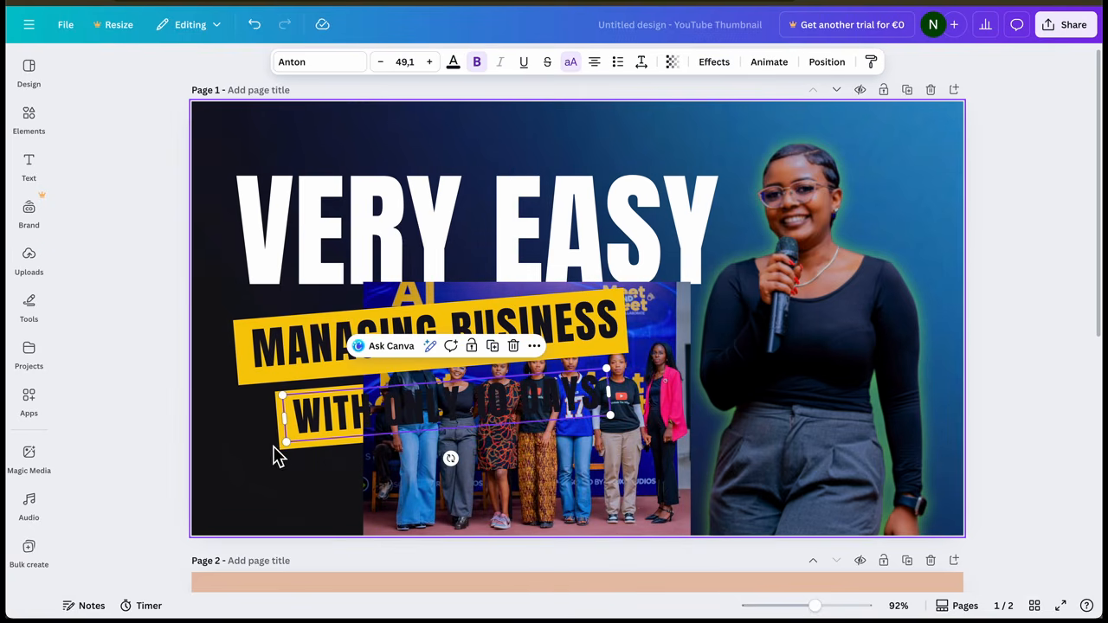
pyautogui.click(289, 451)
pyautogui.click(286, 452)
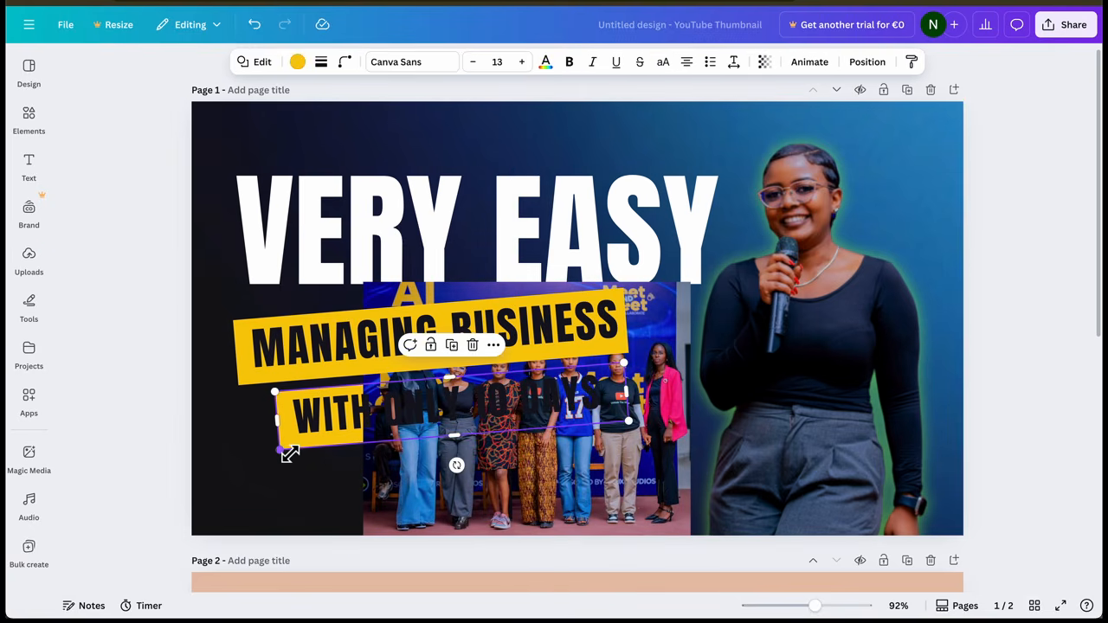
pyautogui.rightClick(286, 451)
pyautogui.moveTo(359, 402)
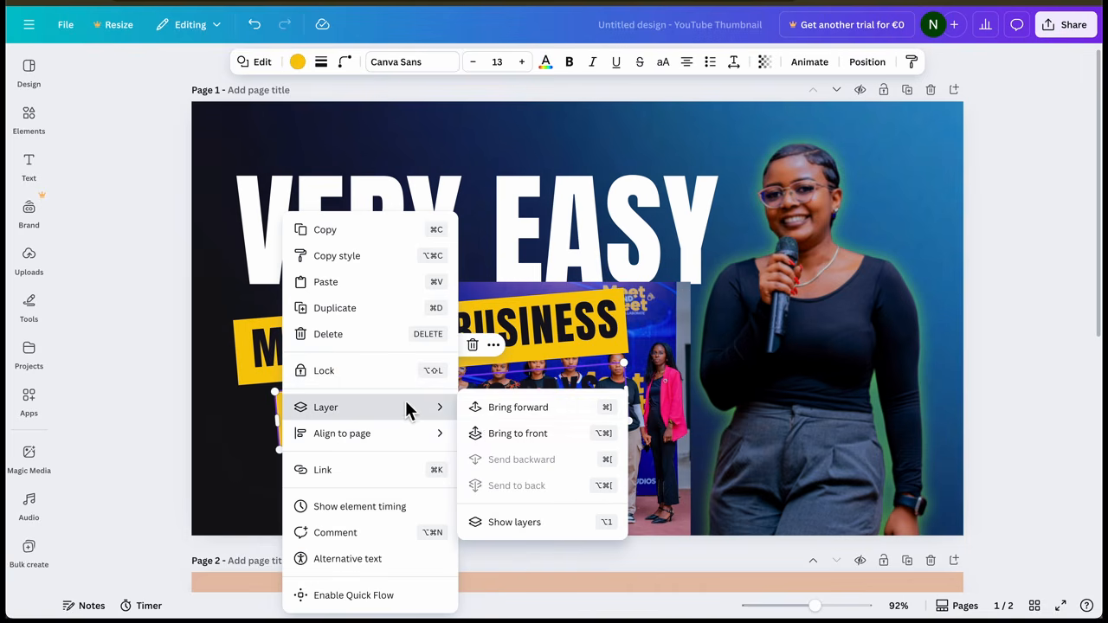
pyautogui.click(498, 412)
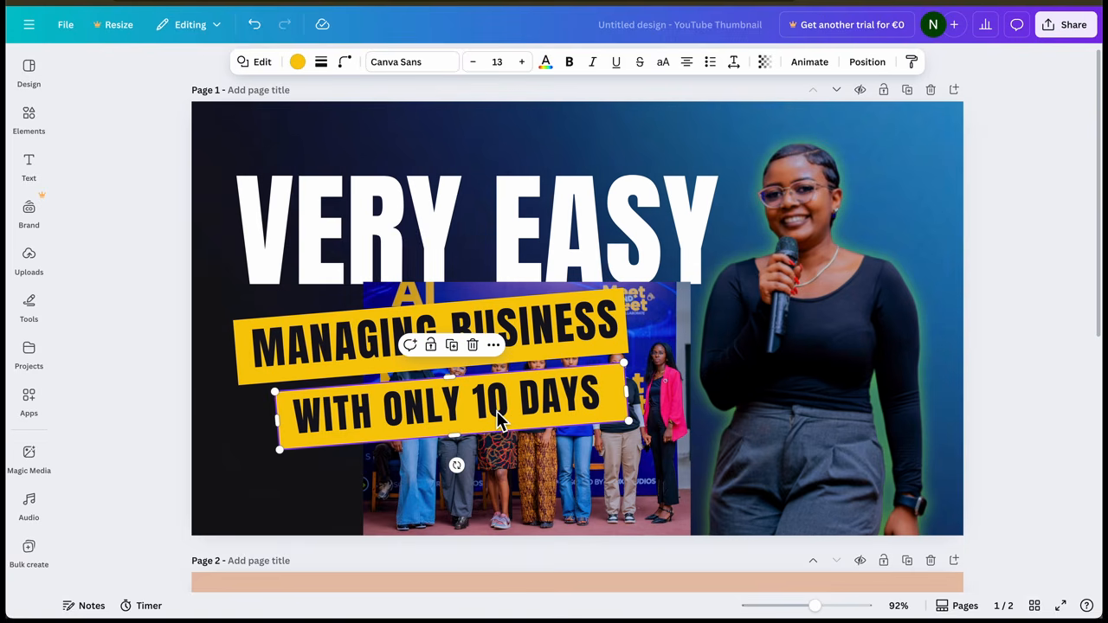
# Bring the woman's cutout image to the front of all layers
pyautogui.click(654, 501)
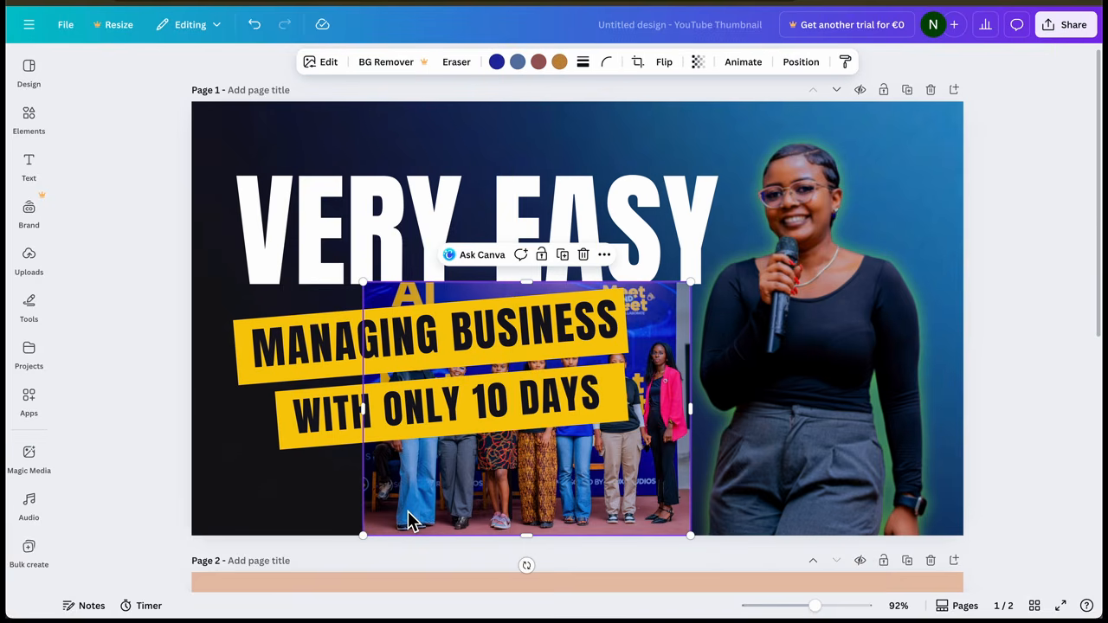
pyautogui.rightClick(800, 431)
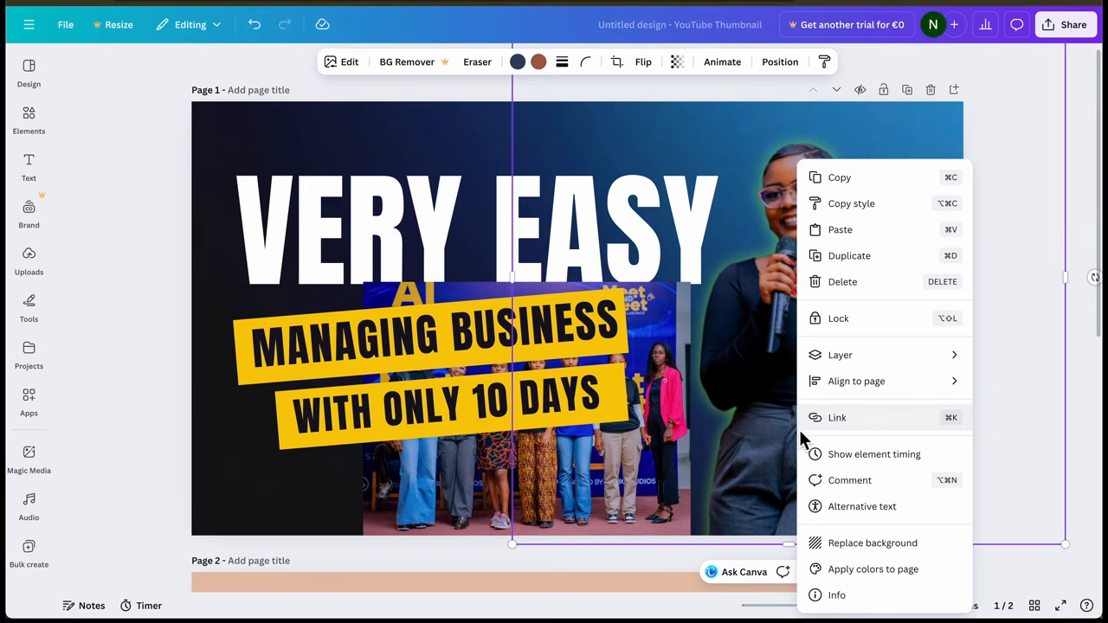
pyautogui.rightClick(799, 429)
pyautogui.click(773, 368)
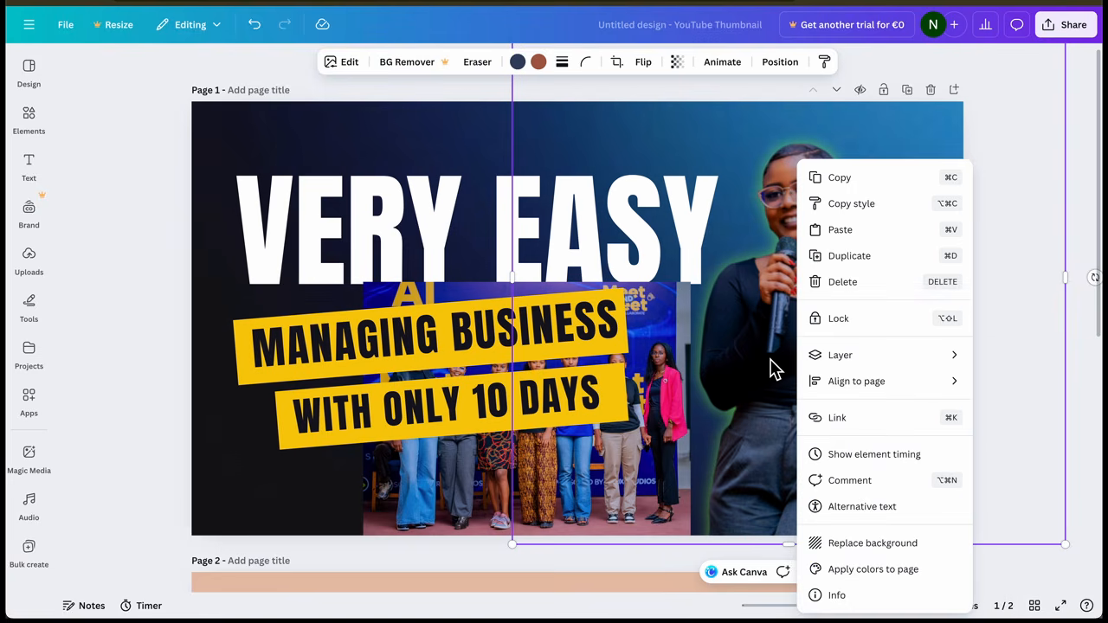
pyautogui.moveTo(836, 367)
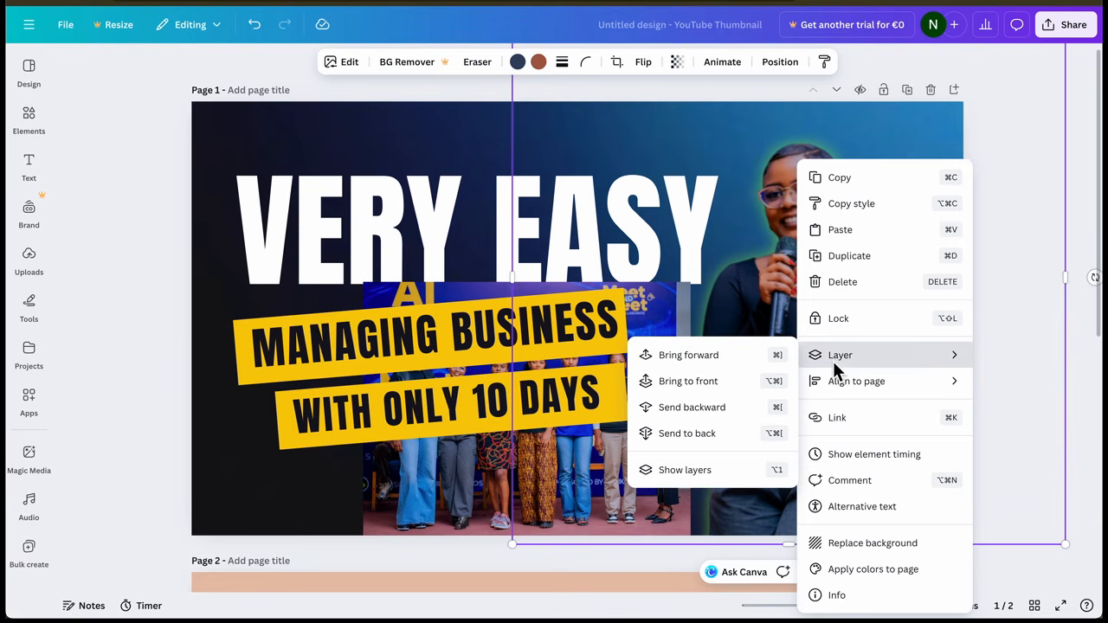
pyautogui.click(732, 389)
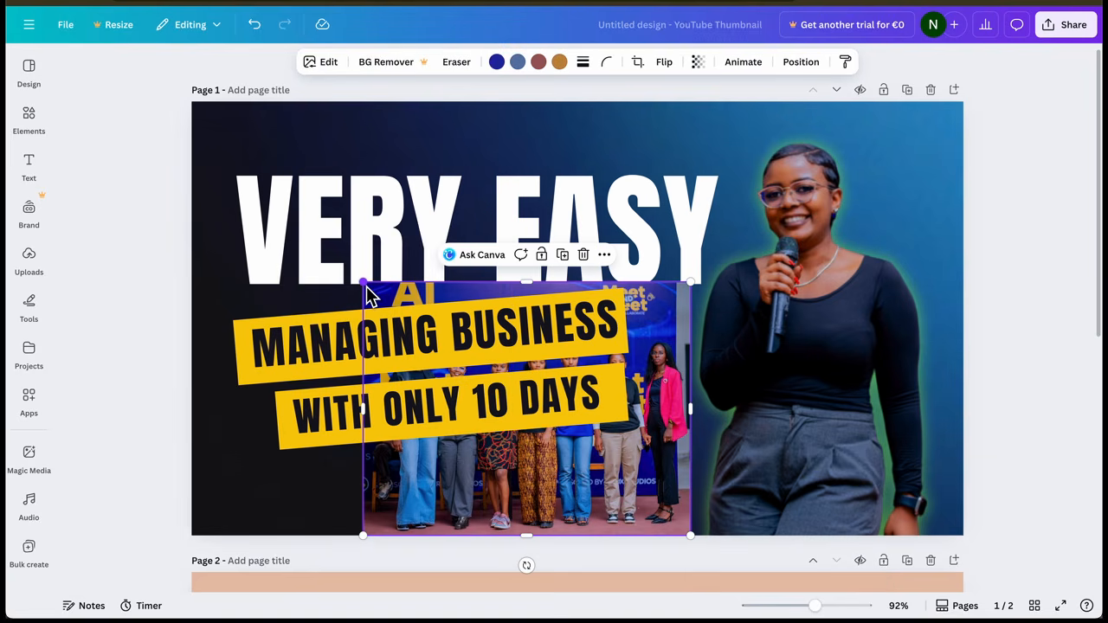
# Enlarge the group photo until it covers most of the page behind the woman's cutout and the yellow bars
pyautogui.moveTo(367, 290); pyautogui.dragTo(134, 116)
pyautogui.moveTo(699, 541); pyautogui.dragTo(947, 525)
pyautogui.moveTo(564, 200); pyautogui.dragTo(554, 129)
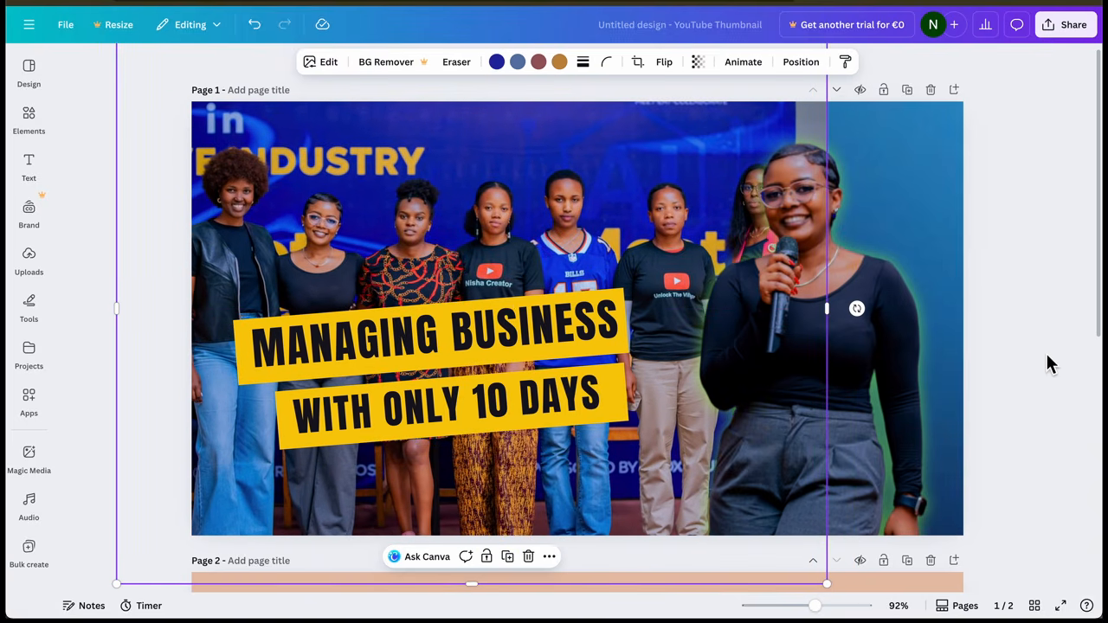
# Shift the group photo down and to the left, and bring the "VERY EASY" headline to the front of all layers
pyautogui.moveTo(460, 178); pyautogui.dragTo(279, 272)
pyautogui.click(698, 229)
pyautogui.moveTo(405, 214); pyautogui.dragTo(385, 307)
pyautogui.rightClick(401, 205)
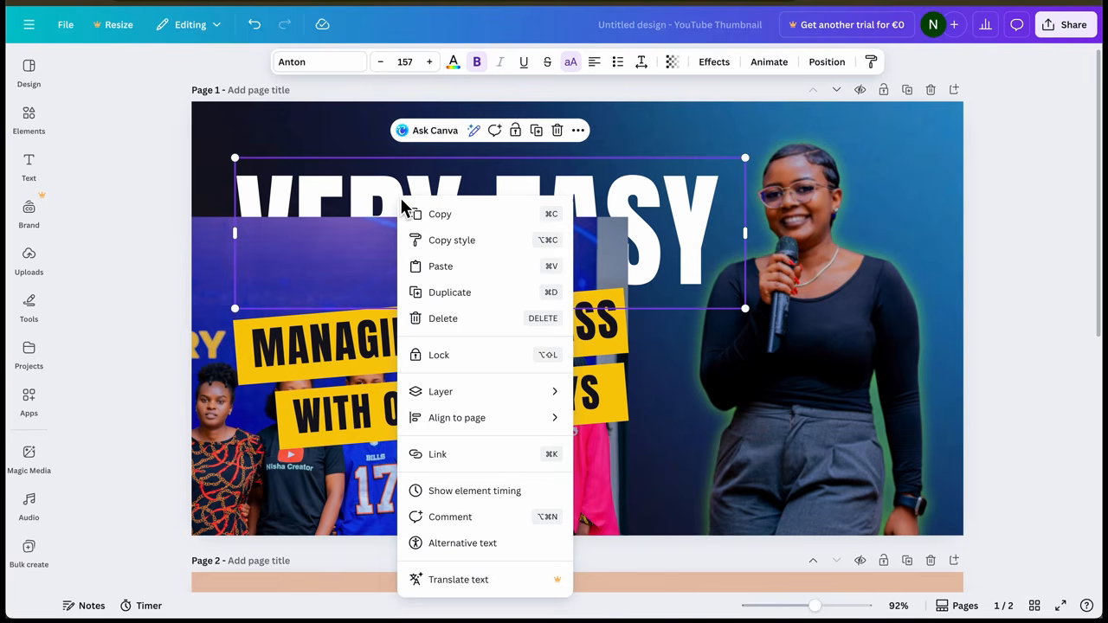
pyautogui.moveTo(447, 391)
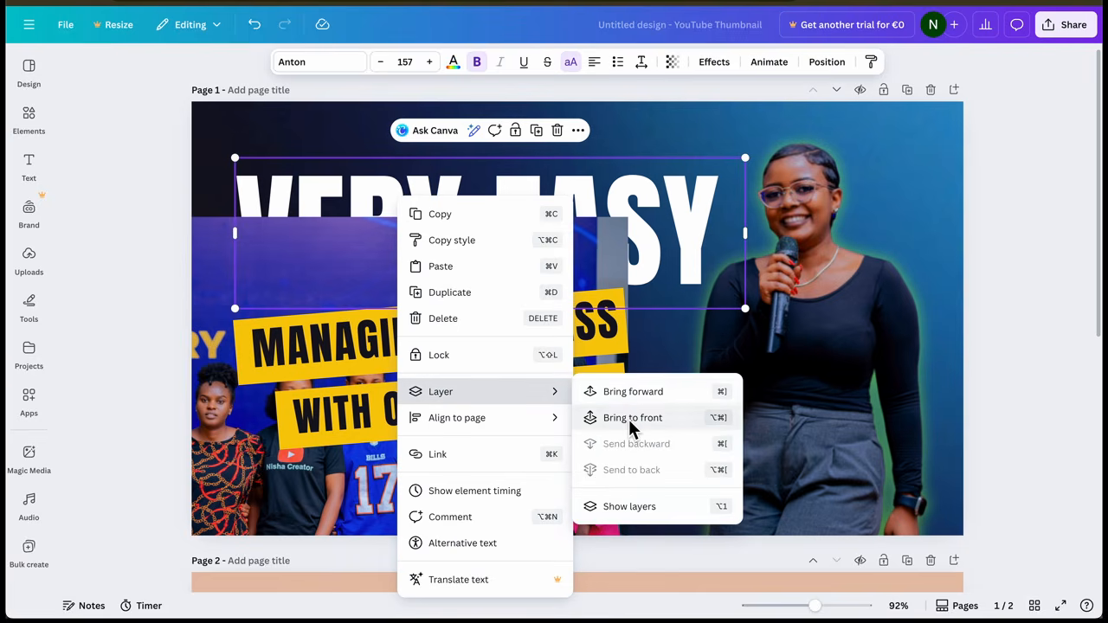
pyautogui.click(629, 418)
# Move the group photo back over the page and shift the woman's cutout against the page's right edge
pyautogui.moveTo(196, 384); pyautogui.dragTo(402, 219)
pyautogui.moveTo(439, 134); pyautogui.dragTo(444, 137)
pyautogui.moveTo(889, 364); pyautogui.dragTo(909, 325)
pyautogui.moveTo(565, 522); pyautogui.dragTo(537, 542)
pyautogui.moveTo(856, 410)
pyautogui.mouseDown()
pyautogui.moveTo(841, 396)
pyautogui.moveTo(855, 421)
pyautogui.moveTo(856, 409)
pyautogui.mouseUp()
# Move the "VERY EASY" headline to the bottom of the page and nudge the group photo up and to the right
pyautogui.moveTo(389, 253); pyautogui.dragTo(487, 485)
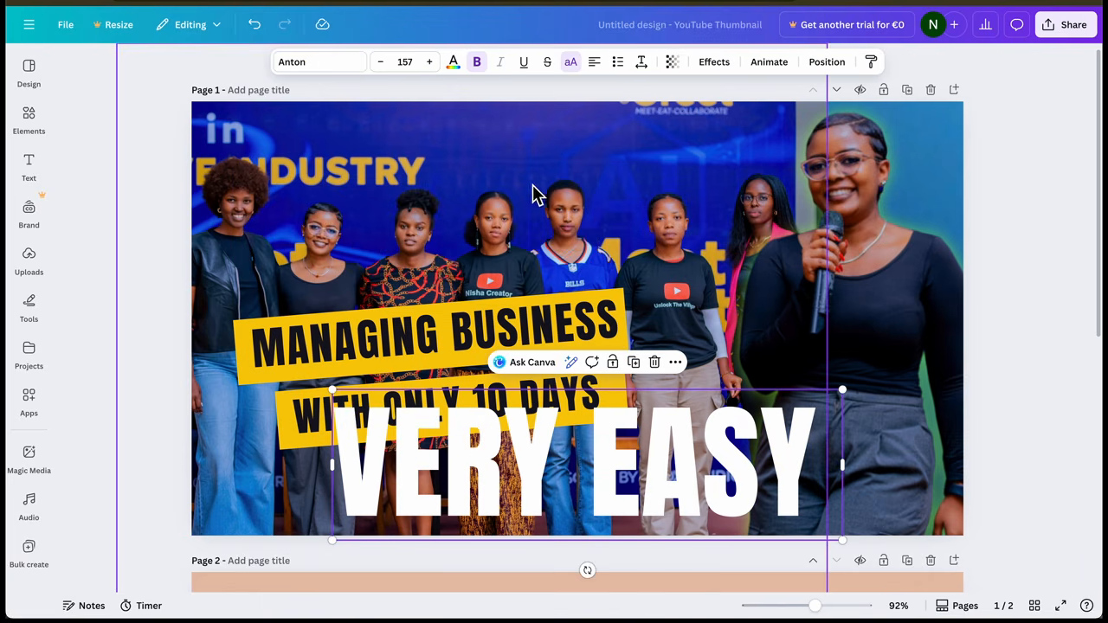
pyautogui.click(446, 214)
pyautogui.moveTo(519, 489); pyautogui.dragTo(539, 453)
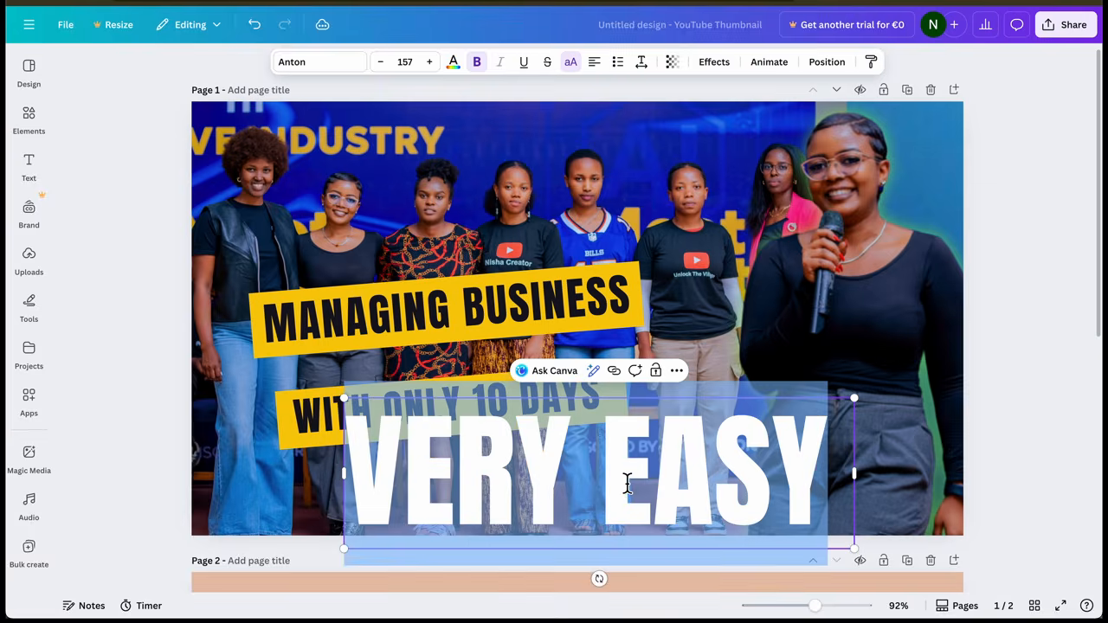
# Replace the "VERY EASY" headline with the woman's full name and widen its text box
pyautogui.write('ABAYO')
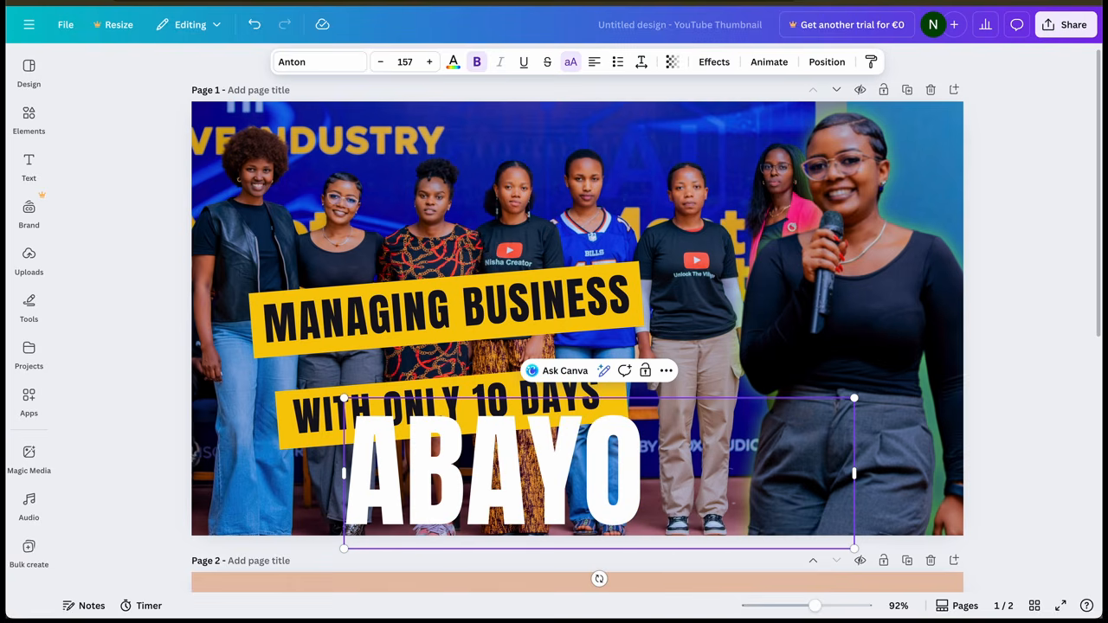
pyautogui.press('Return')
pyautogui.write('YVETTE')
pyautogui.moveTo(854, 459); pyautogui.dragTo(970, 463)
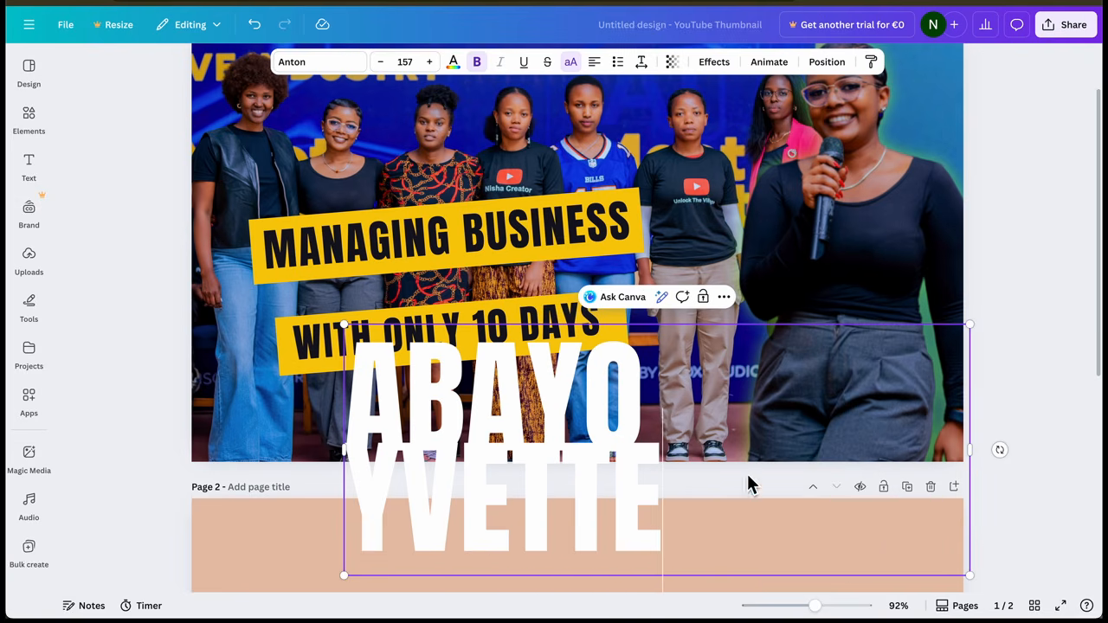
# Set the name headline's font size to 120 and position it on one line along the bottom of the first page
pyautogui.click(404, 61)
pyautogui.write('120')
pyautogui.press('Return')
pyautogui.click(1044, 332)
pyautogui.moveTo(754, 387); pyautogui.dragTo(756, 415)
pyautogui.click(1017, 223)
pyautogui.scroll(1, 802, 224)
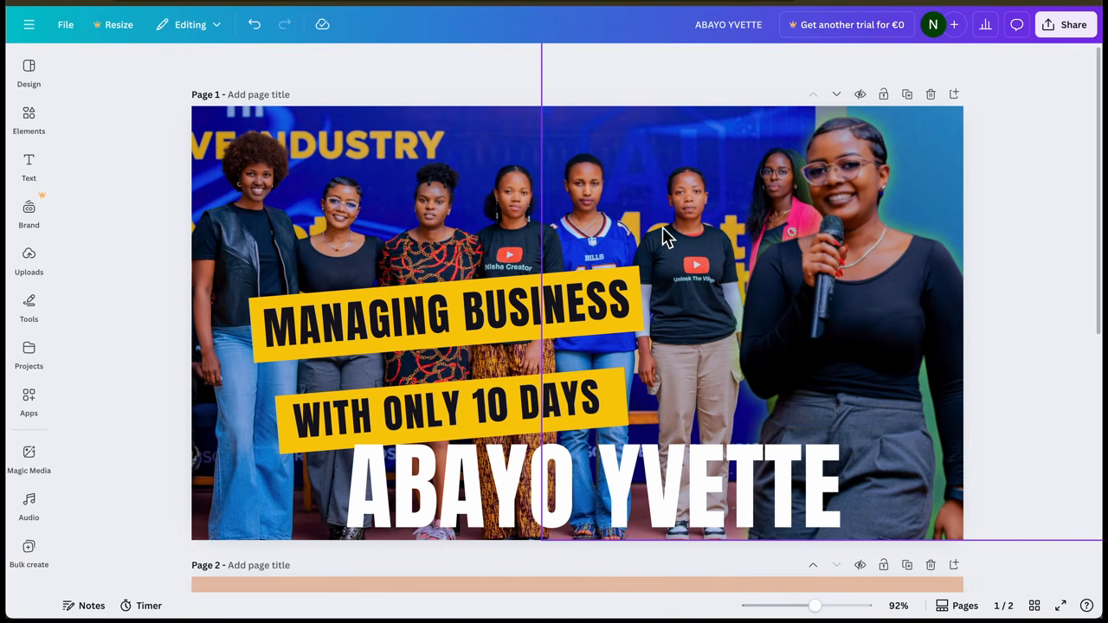
# Nudge the woman's cutout slightly left and move the name headline to the left along the page's bottom edge
pyautogui.click(847, 343)
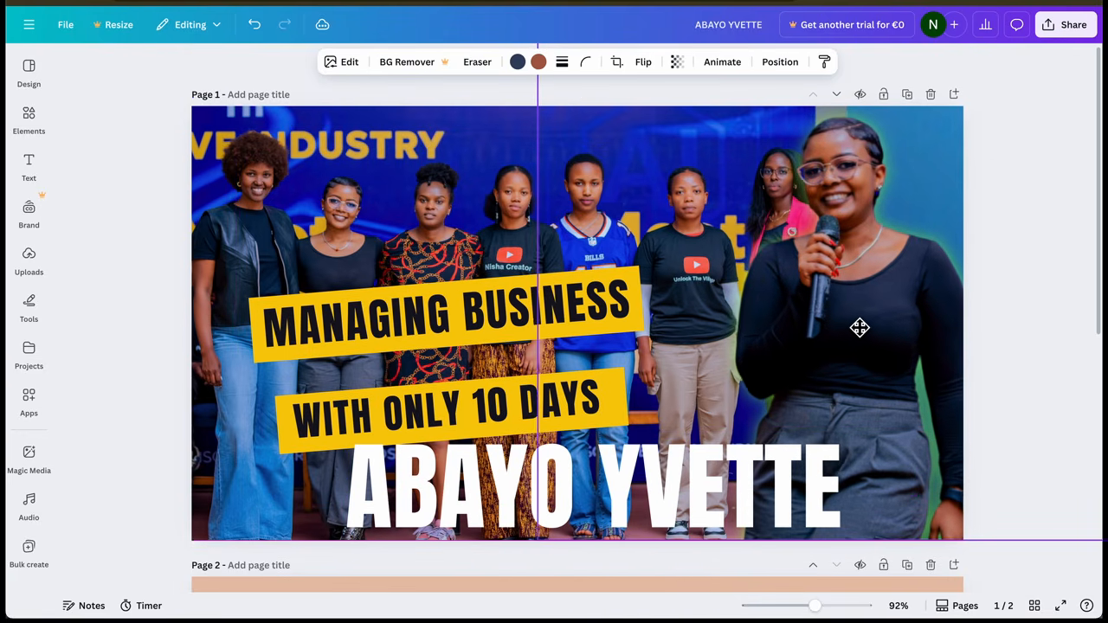
pyautogui.click(1054, 266)
pyautogui.click(475, 317)
pyautogui.click(618, 507)
pyautogui.moveTo(618, 506); pyautogui.dragTo(508, 494)
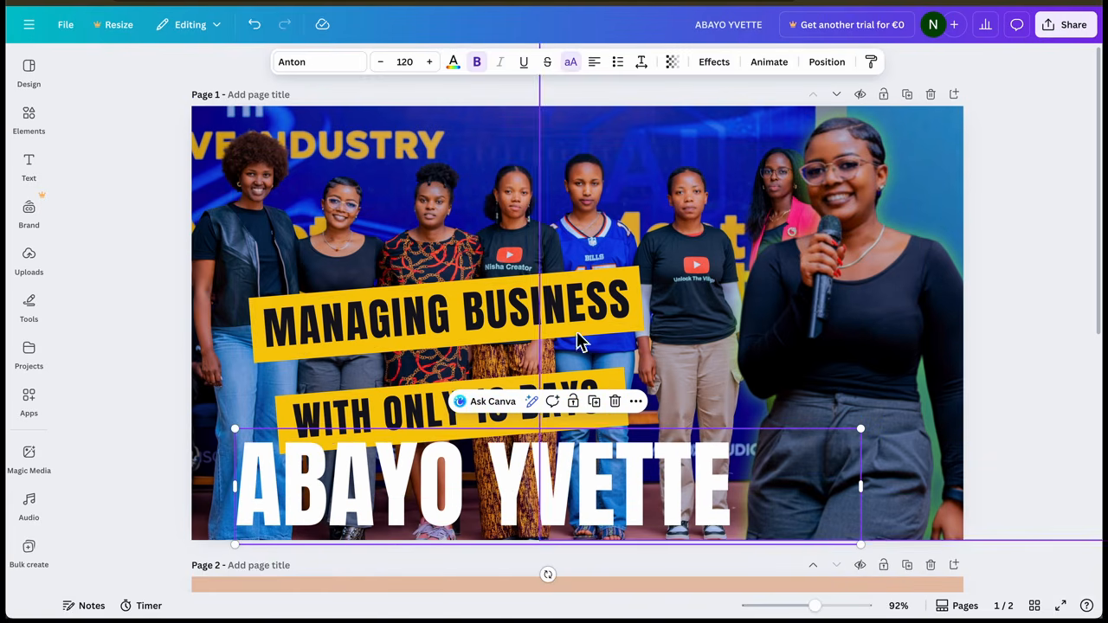
# Lower the "MANAGING BUSINESS" text and its yellow bar, and enlarge the bar on both sides of the text
pyautogui.moveTo(376, 326); pyautogui.dragTo(383, 364)
pyautogui.moveTo(349, 312); pyautogui.dragTo(334, 347)
pyautogui.moveTo(627, 313); pyautogui.dragTo(682, 315)
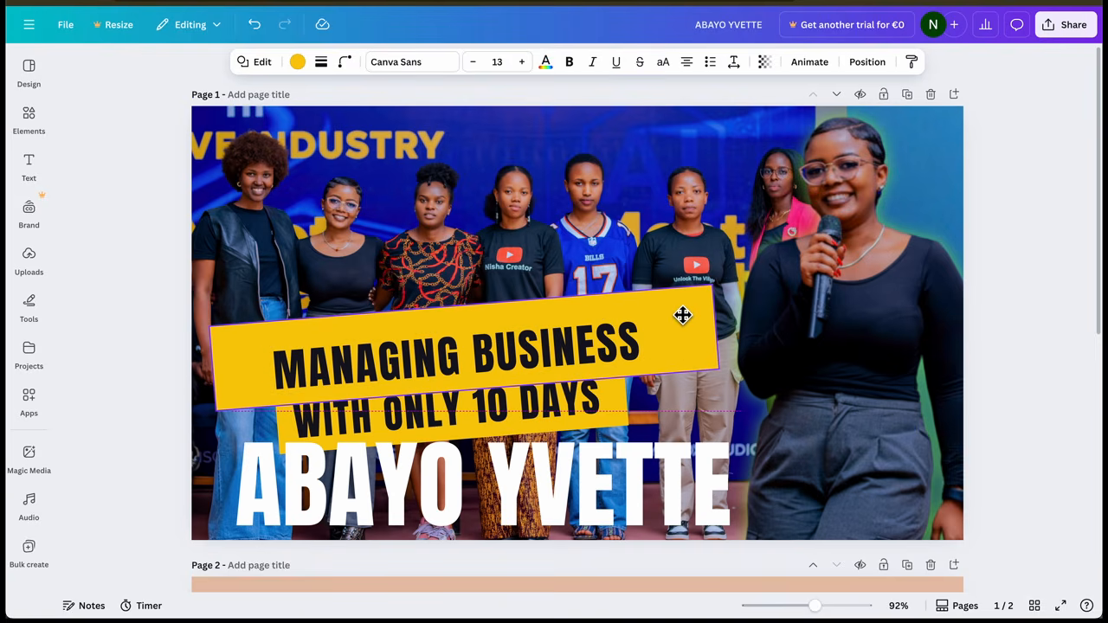
# Replace the "MANAGING BUSINESS" text with "NIFUZA ABAKOBWA BENSHI"
pyautogui.click(502, 351)
pyautogui.doubleClick(502, 351)
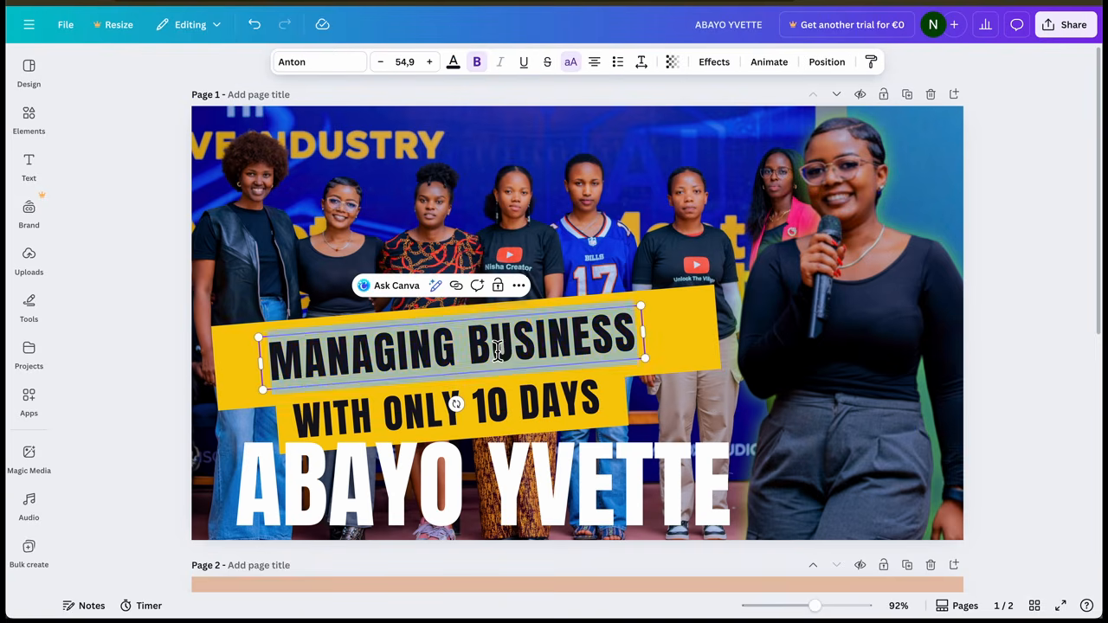
pyautogui.write('NIFUZA ABAKOBWA')
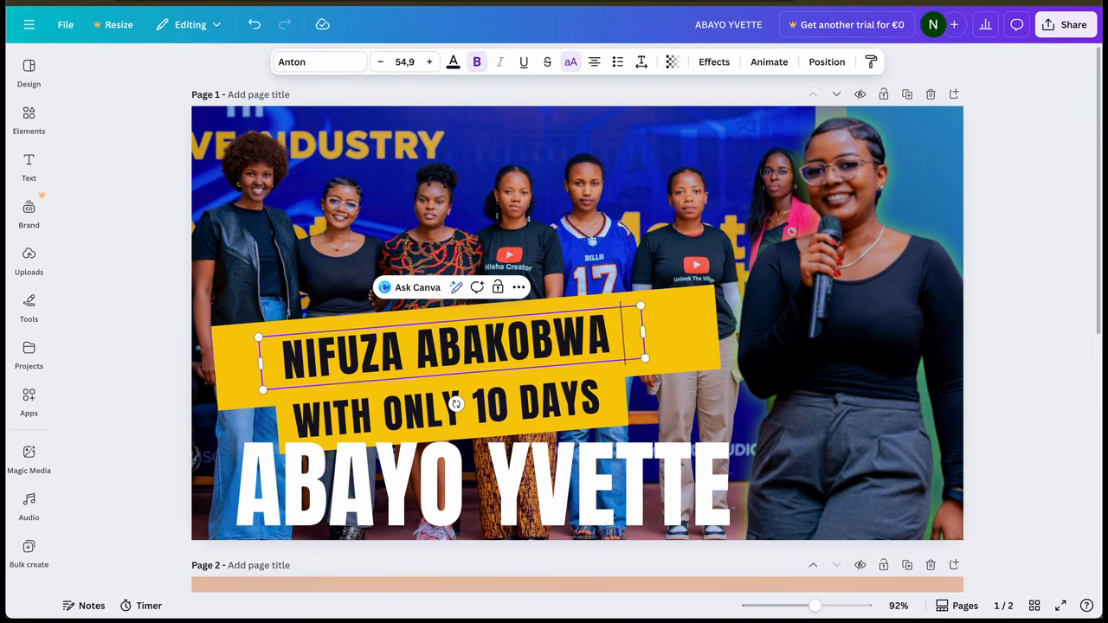
pyautogui.press('Return')
pyautogui.write('BENSHI')
# Fit "NIFUZA ABAKOBWA BENSHI" on one line, enlarge it to font size 56.9 and centre it across the yellow bar
pyautogui.moveTo(644, 355); pyautogui.dragTo(737, 355)
pyautogui.moveTo(620, 340); pyautogui.dragTo(603, 364)
pyautogui.moveTo(534, 358); pyautogui.dragTo(504, 356)
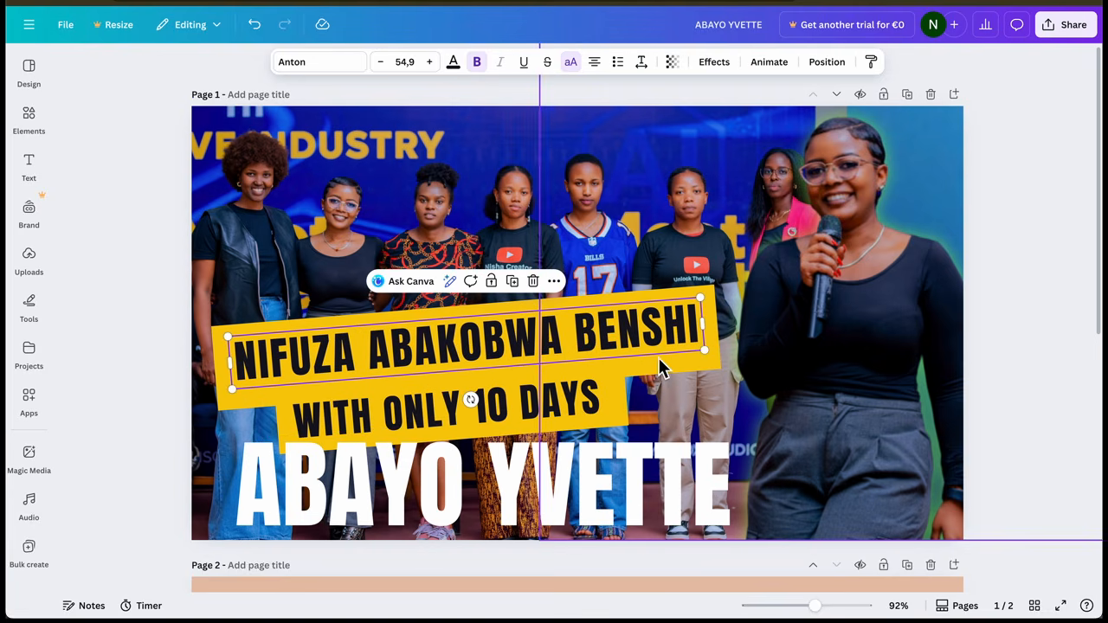
pyautogui.moveTo(706, 352); pyautogui.dragTo(725, 363)
pyautogui.moveTo(485, 354)
pyautogui.mouseDown()
pyautogui.moveTo(467, 358)
pyautogui.moveTo(477, 354)
pyautogui.mouseUp()
# Change the fill of the yellow bar behind "WITH ONLY 10 DAYS" to dark blue
pyautogui.click(620, 412)
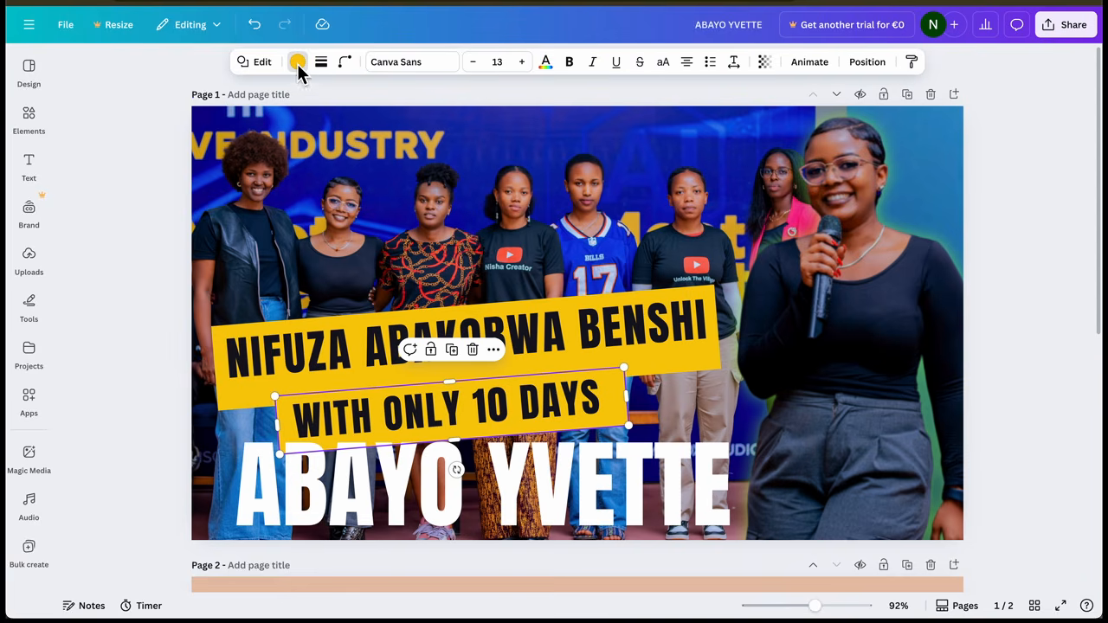
pyautogui.click(297, 61)
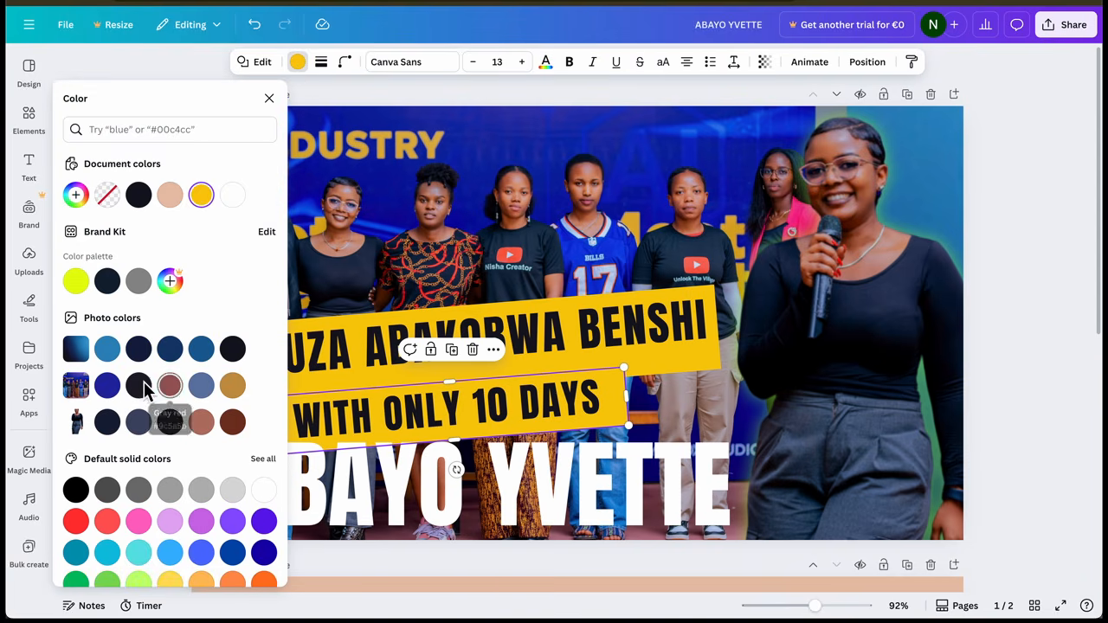
pyautogui.click(236, 554)
pyautogui.click(366, 376)
# Replace the "WITH ONLY 10 DAYS" text with "KURI YOUTUBE"
pyautogui.click(460, 428)
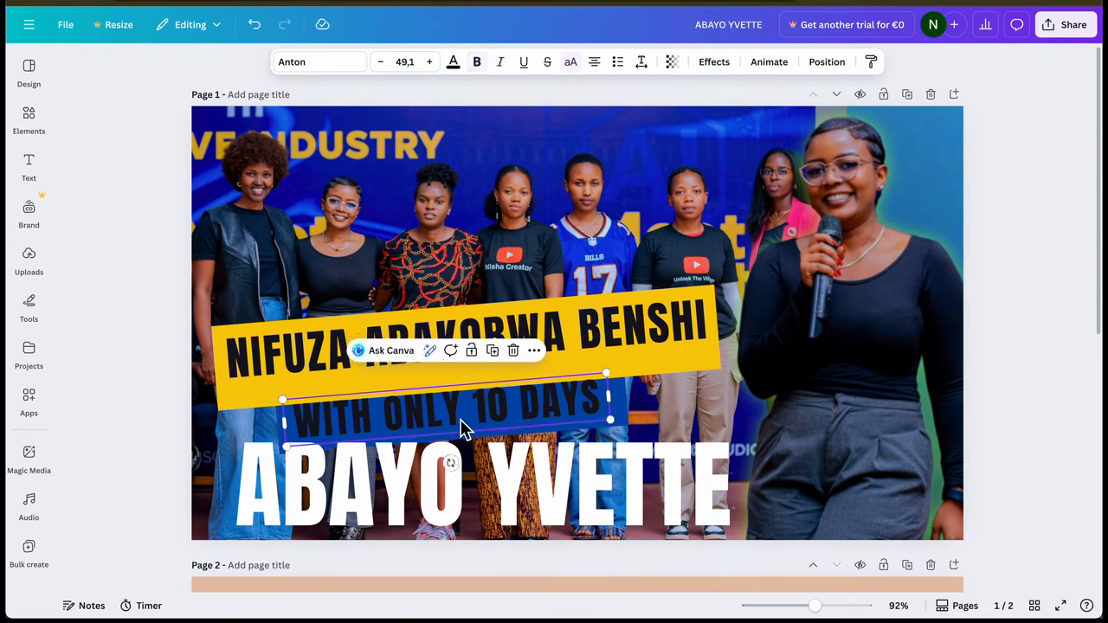
pyautogui.click(468, 423)
pyautogui.write('MURI CONTE')
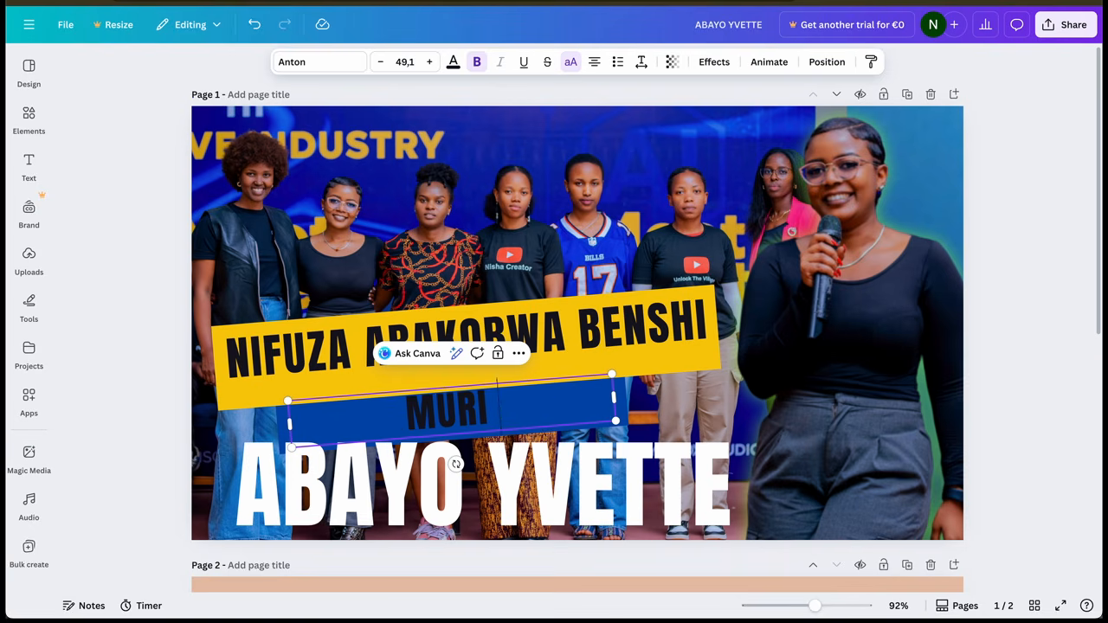
pyautogui.press('BackSpace')
pyautogui.press('BackSpace')
pyautogui.press('BackSpace')
pyautogui.press('BackSpace')
pyautogui.press('BackSpace')
pyautogui.press('BackSpace')
pyautogui.press('BackSpace')
pyautogui.press('BackSpace')
pyautogui.press('BackSpace')
pyautogui.press('BackSpace')
pyautogui.write('KURI YOUTUBE')
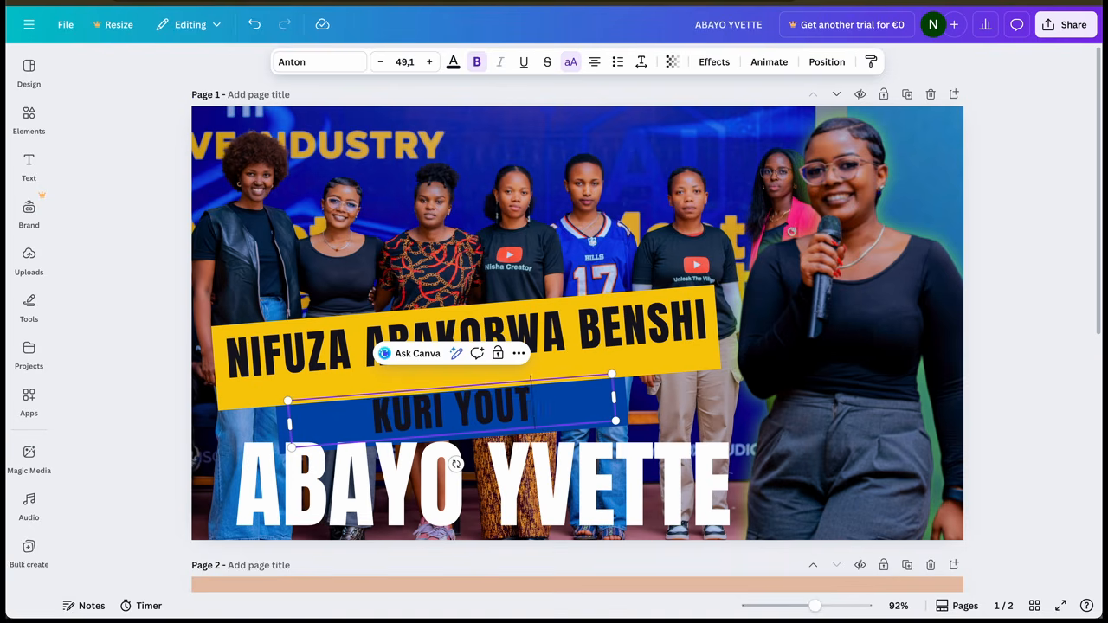
pyautogui.press('Escape')
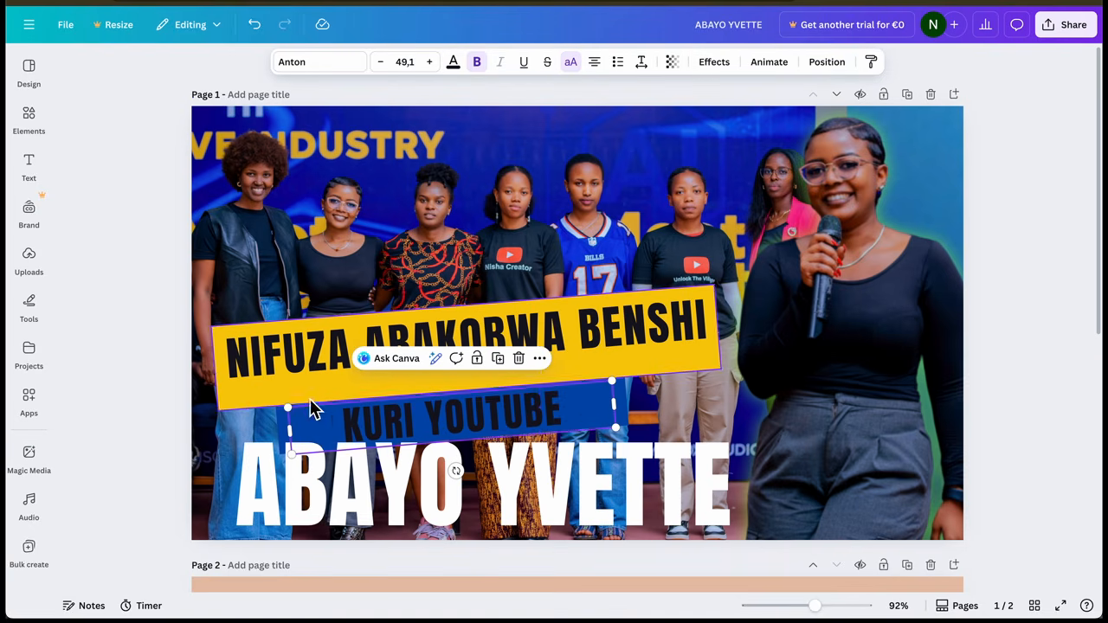
# Reduce the height of the yellow bar and centre "NIFUZA ABAKOBWA BENSHI" vertically within it
pyautogui.click(242, 388)
pyautogui.moveTo(475, 394); pyautogui.dragTo(476, 381)
pyautogui.click(475, 340)
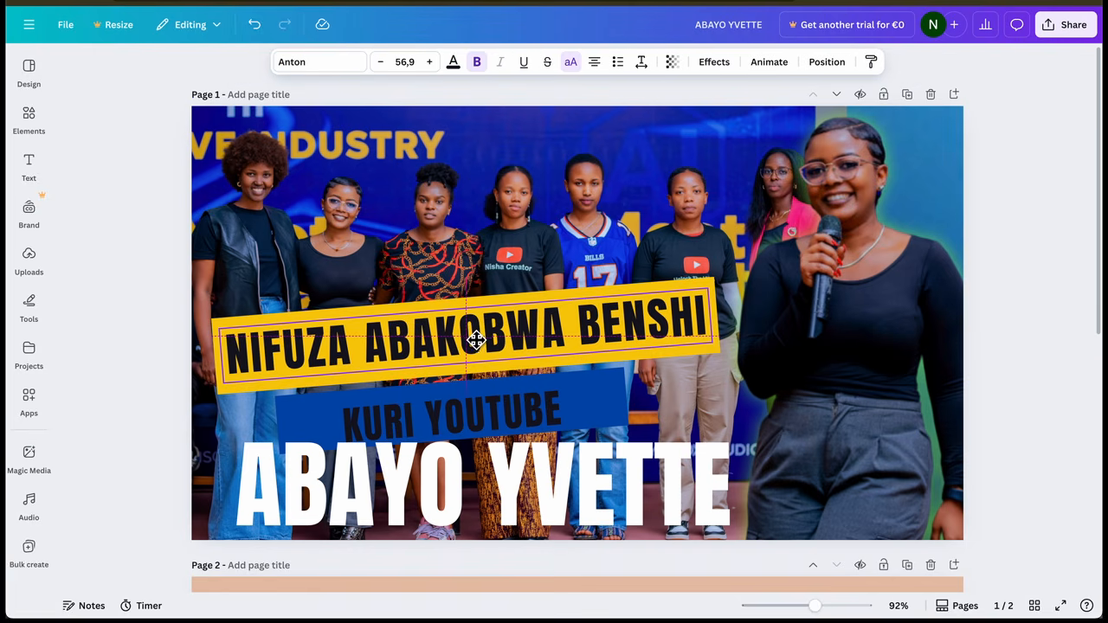
# Centre "KURI YOUTUBE" on the dark blue bar and set its text color to white
pyautogui.click(509, 386)
pyautogui.moveTo(488, 425); pyautogui.dragTo(464, 404)
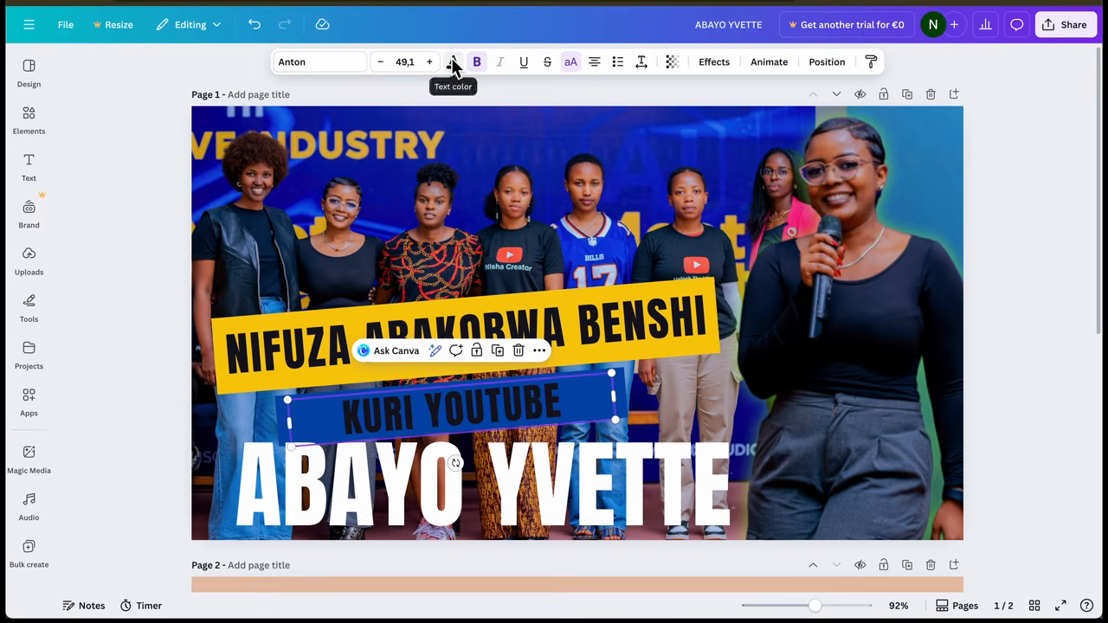
pyautogui.click(453, 61)
pyautogui.click(232, 195)
# Shrink the name headline and move it right so it overlaps the lower part of the woman's cutout
pyautogui.click(575, 507)
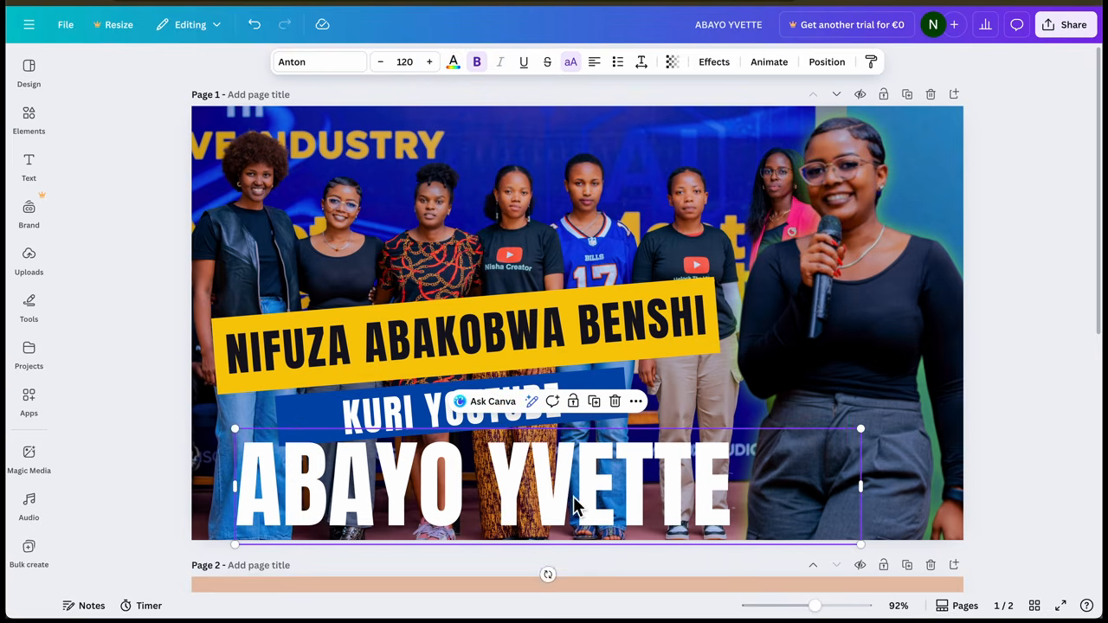
pyautogui.moveTo(245, 441); pyautogui.dragTo(402, 471)
pyautogui.moveTo(589, 493); pyautogui.dragTo(692, 496)
pyautogui.click(983, 373)
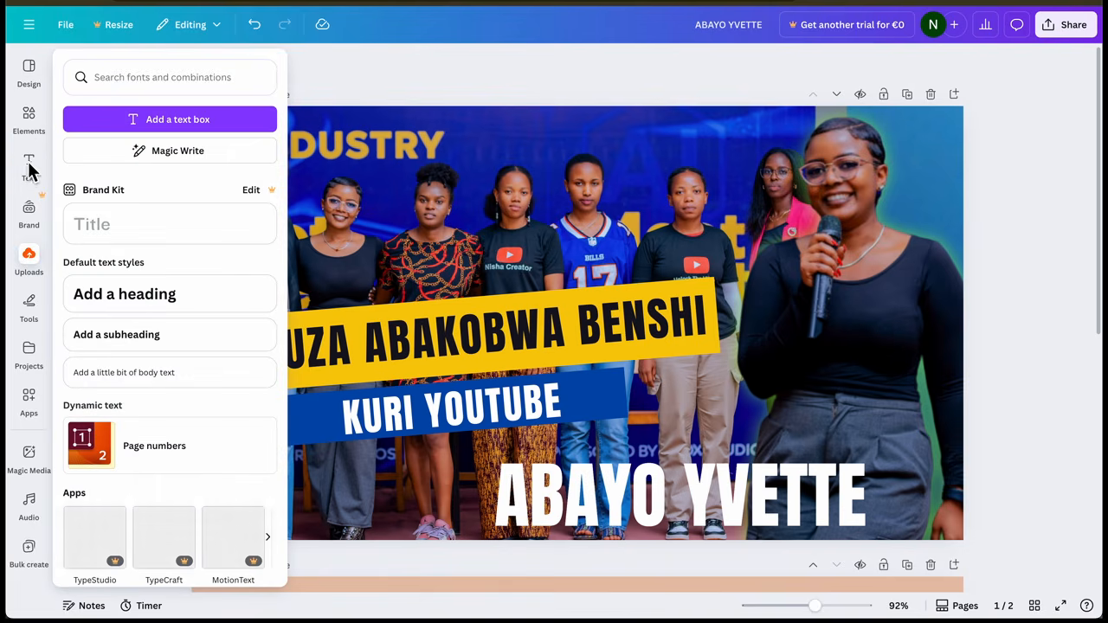
# Add the recently used blue gradient graphic and stretch it across the full width of the page's lower part
pyautogui.click(28, 119)
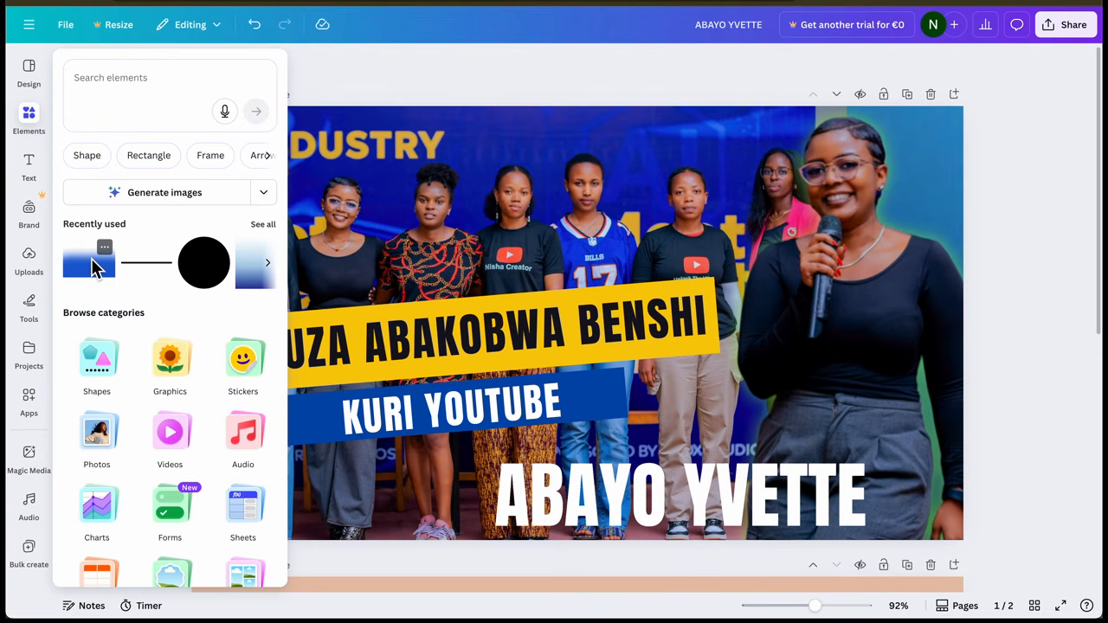
pyautogui.click(96, 268)
pyautogui.moveTo(767, 420); pyautogui.dragTo(702, 448)
pyautogui.moveTo(819, 391); pyautogui.dragTo(970, 398)
pyautogui.moveTo(191, 376); pyautogui.dragTo(193, 373)
# Send the blue gradient one layer backward, behind the woman's cutout
pyautogui.rightClick(230, 472)
pyautogui.rightClick(200, 477)
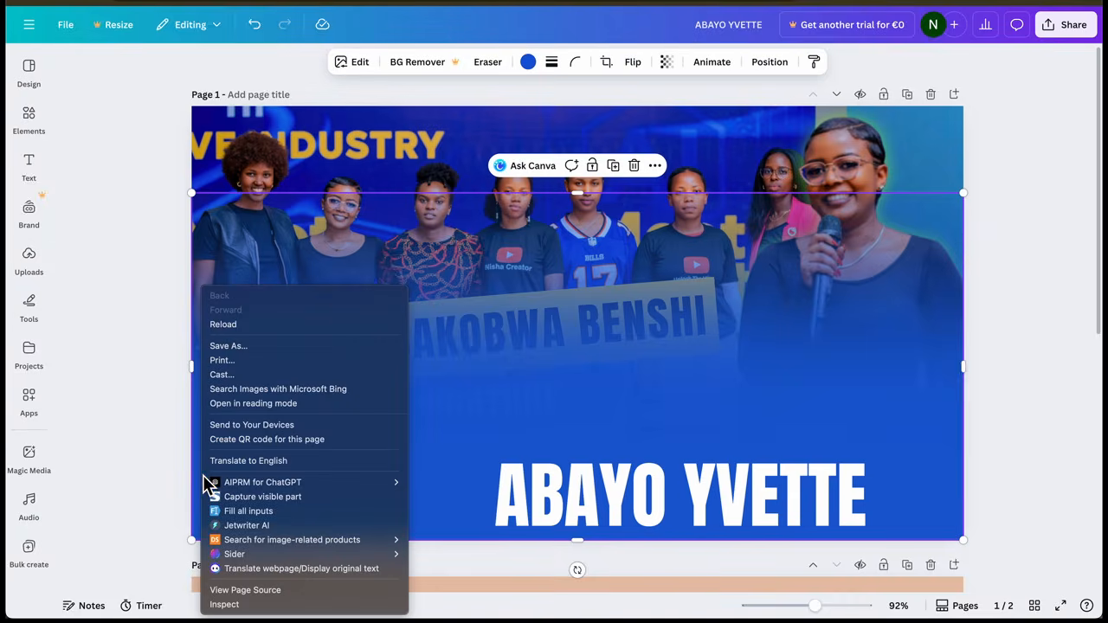
pyautogui.rightClick(448, 448)
pyautogui.moveTo(506, 353)
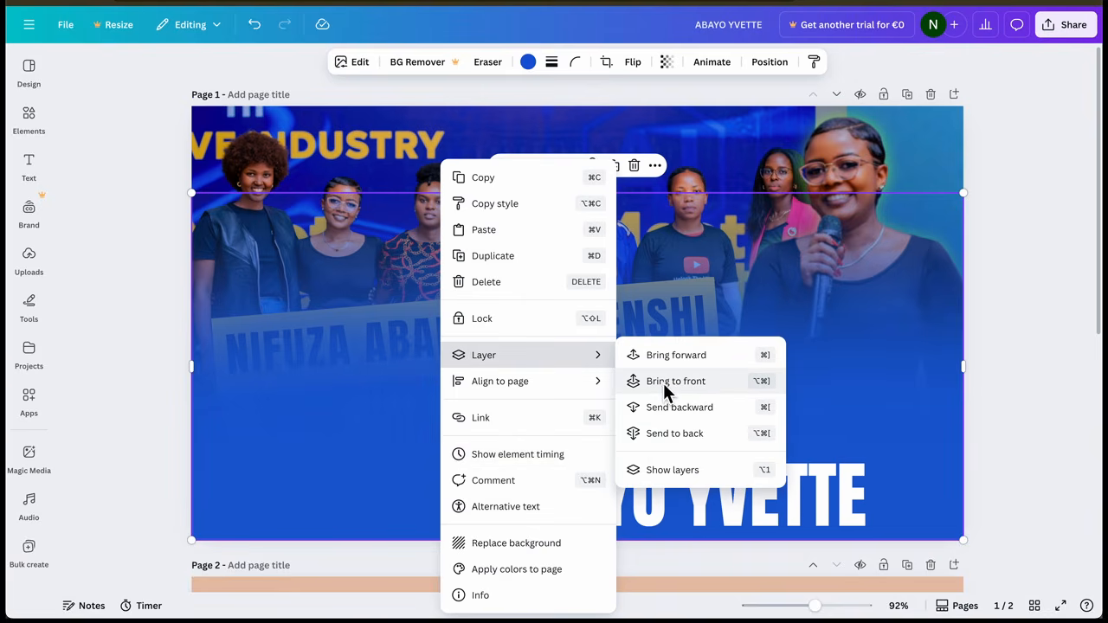
pyautogui.click(680, 407)
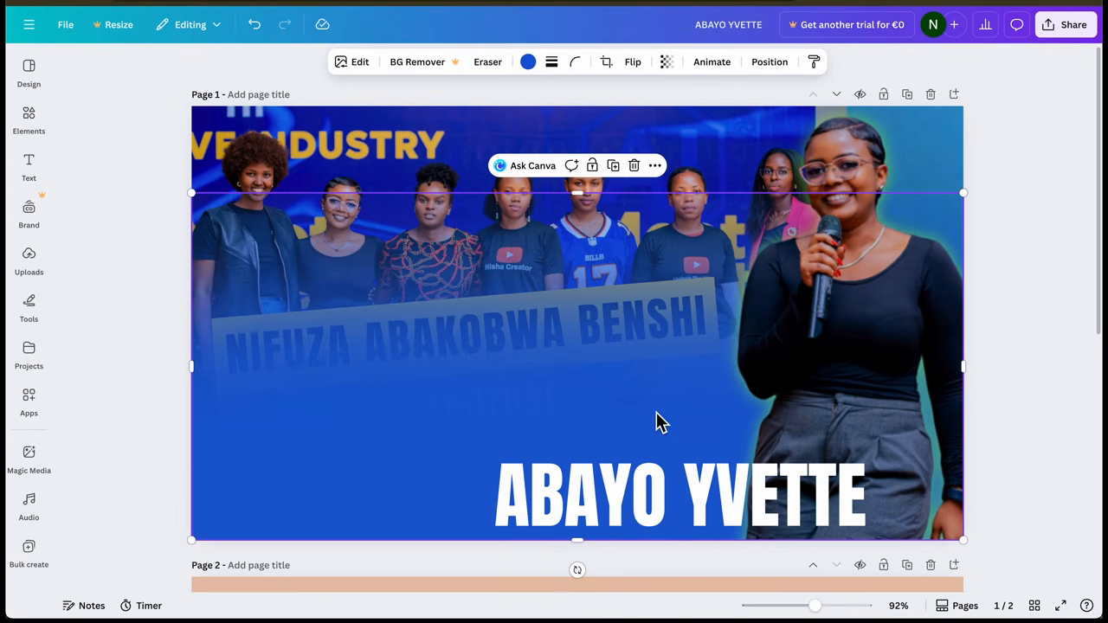
# Send the blue gradient another layer backward and shift it right to uncover the left ends of the text bars
pyautogui.rightClick(350, 455)
pyautogui.moveTo(407, 356)
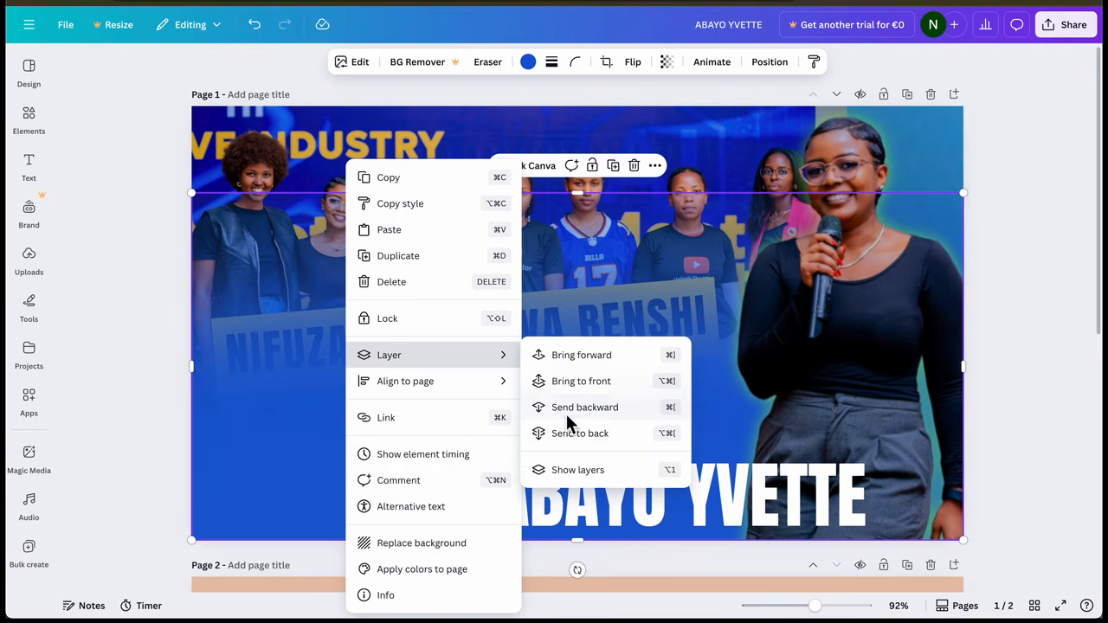
pyautogui.click(565, 412)
pyautogui.moveTo(372, 270); pyautogui.dragTo(559, 283)
pyautogui.click(288, 433)
# Bring the "NIFUZA ABAKOBWA BENSHI" text to the front of all layers
pyautogui.rightClick(264, 371)
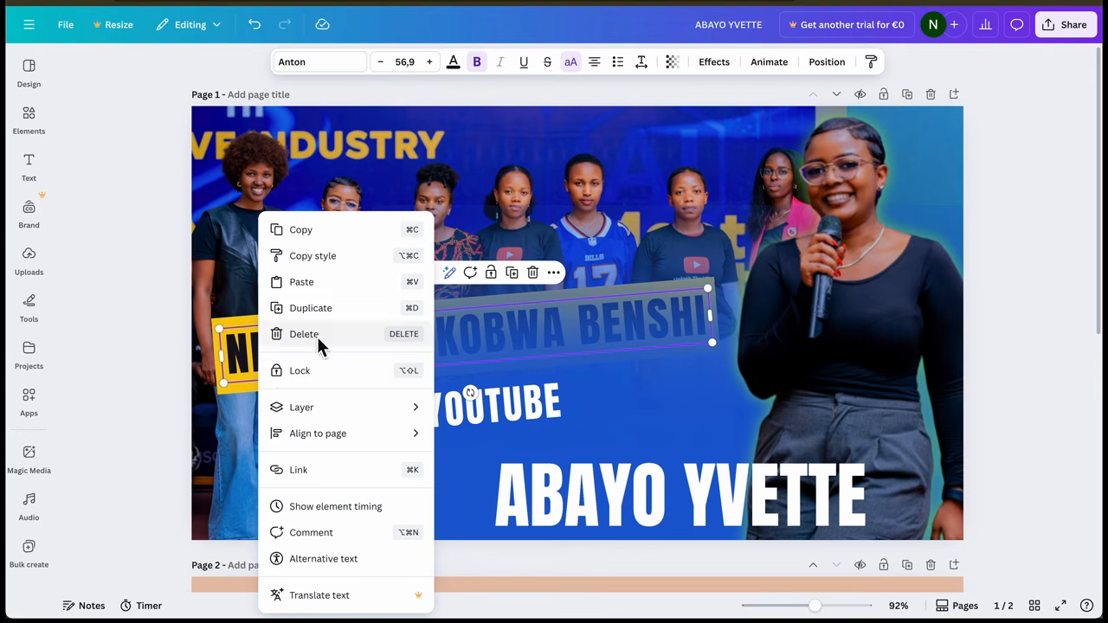
pyautogui.moveTo(341, 407)
pyautogui.click(485, 430)
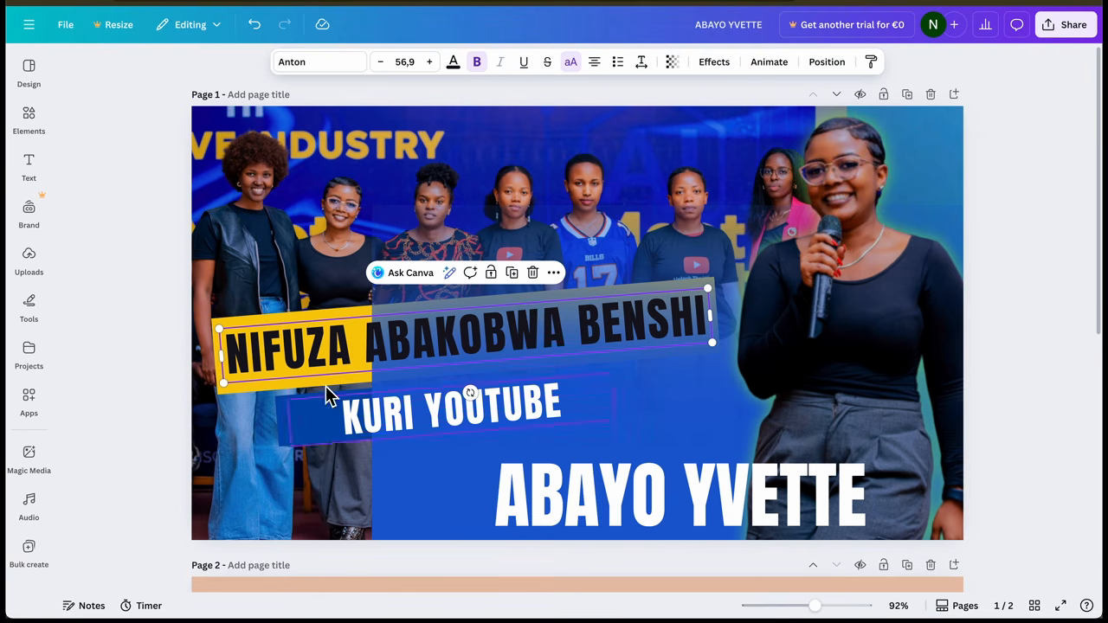
# Bring the yellow bar to the front of all layers and move it up to uncover the text beneath
pyautogui.click(234, 394)
pyautogui.rightClick(228, 396)
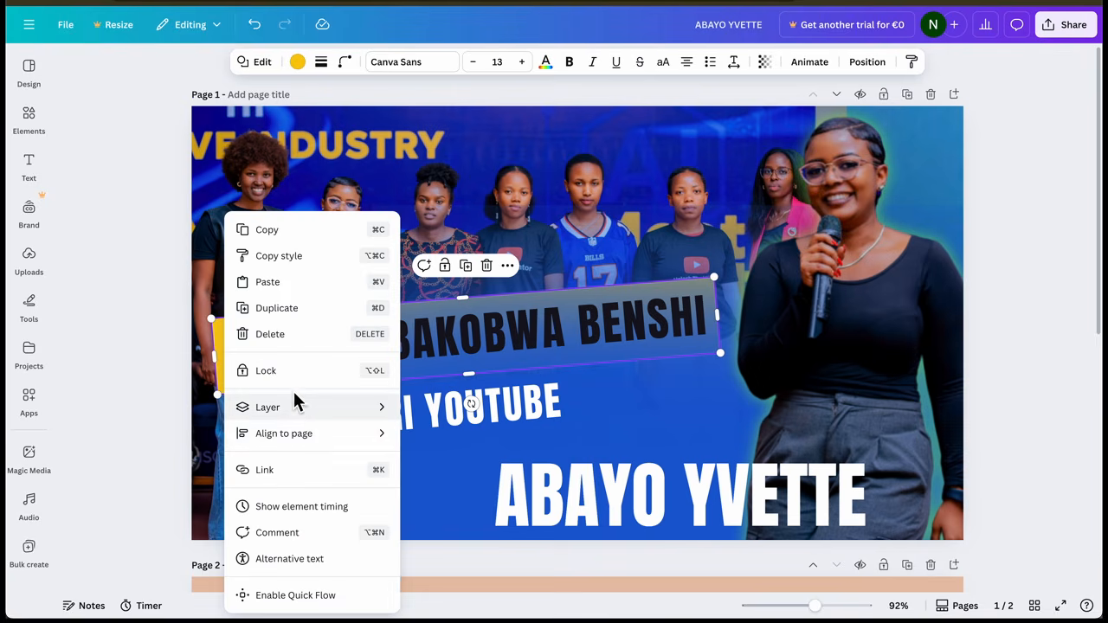
pyautogui.moveTo(381, 414)
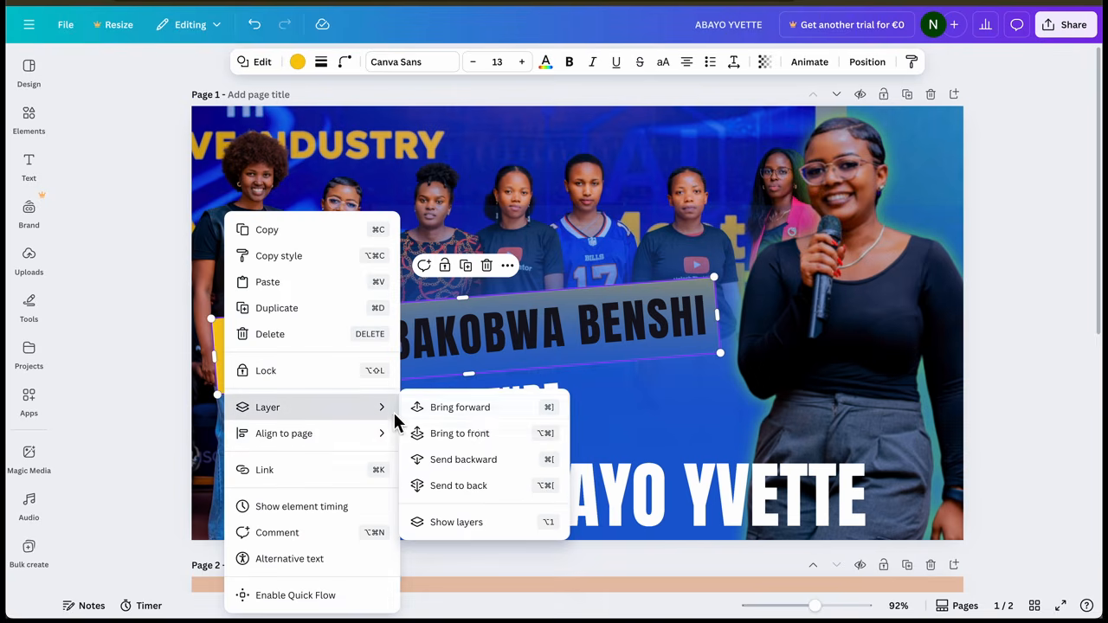
pyautogui.click(479, 443)
pyautogui.moveTo(273, 356); pyautogui.dragTo(280, 317)
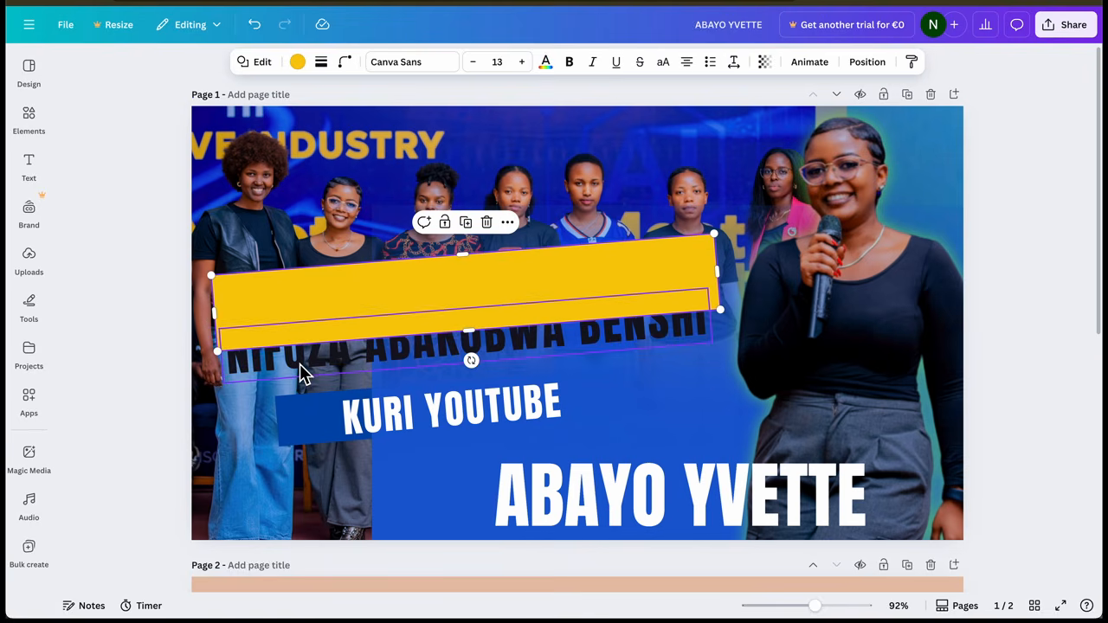
# Bring the "NIFUZA ABAKOBWA BENSHI" text to the front and move it up onto the yellow bar
pyautogui.click(300, 370)
pyautogui.rightClick(300, 371)
pyautogui.moveTo(459, 407)
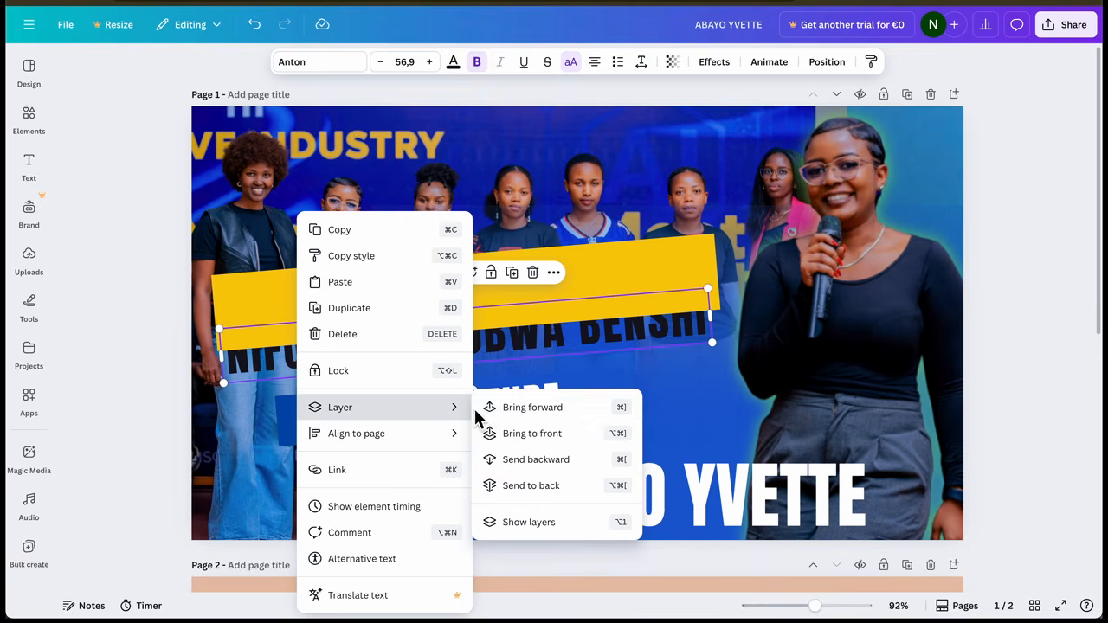
pyautogui.click(512, 441)
pyautogui.moveTo(428, 366); pyautogui.dragTo(425, 303)
# Bring the "KURI YOUTUBE" text forward and move it up and right, just beneath the yellow bar
pyautogui.click(311, 432)
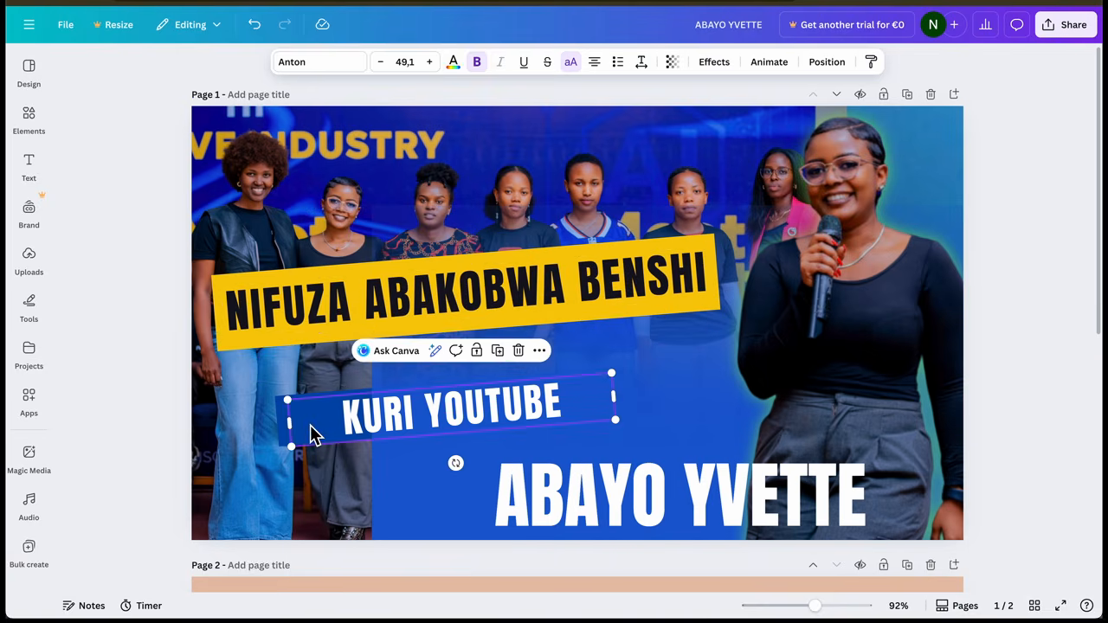
pyautogui.rightClick(314, 434)
pyautogui.moveTo(351, 406)
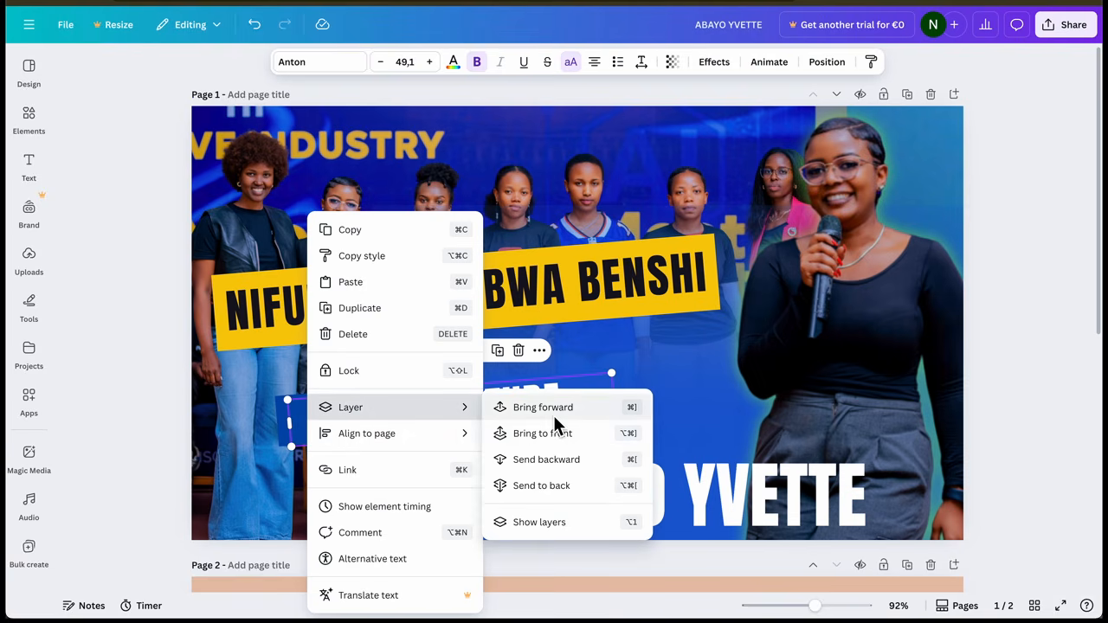
pyautogui.click(553, 415)
pyautogui.moveTo(405, 421); pyautogui.dragTo(456, 372)
pyautogui.rightClick(454, 372)
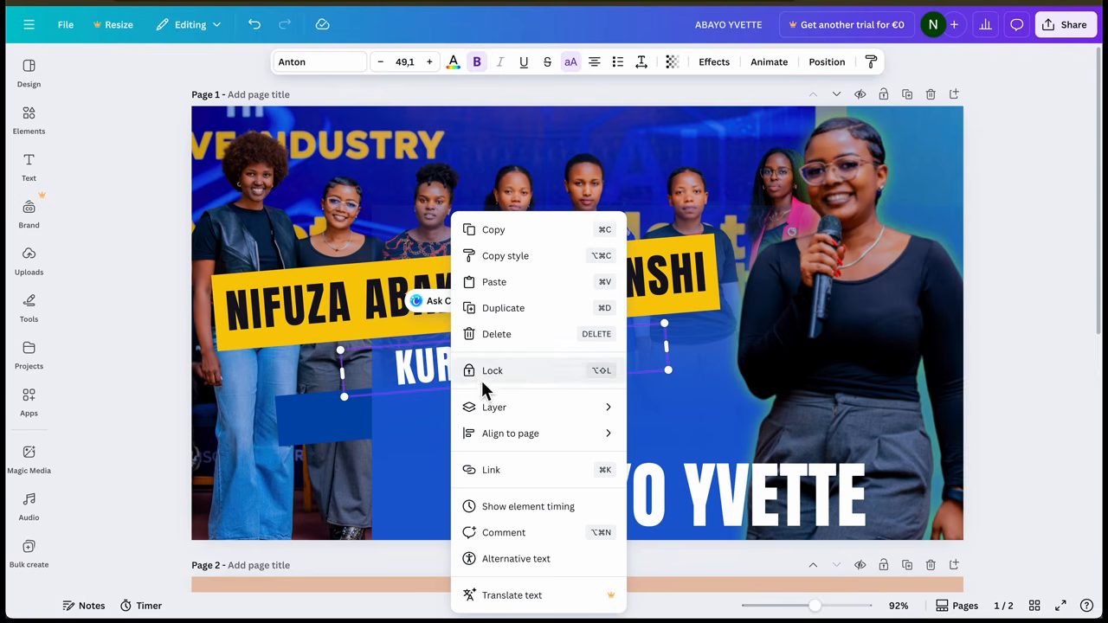
pyautogui.click(316, 435)
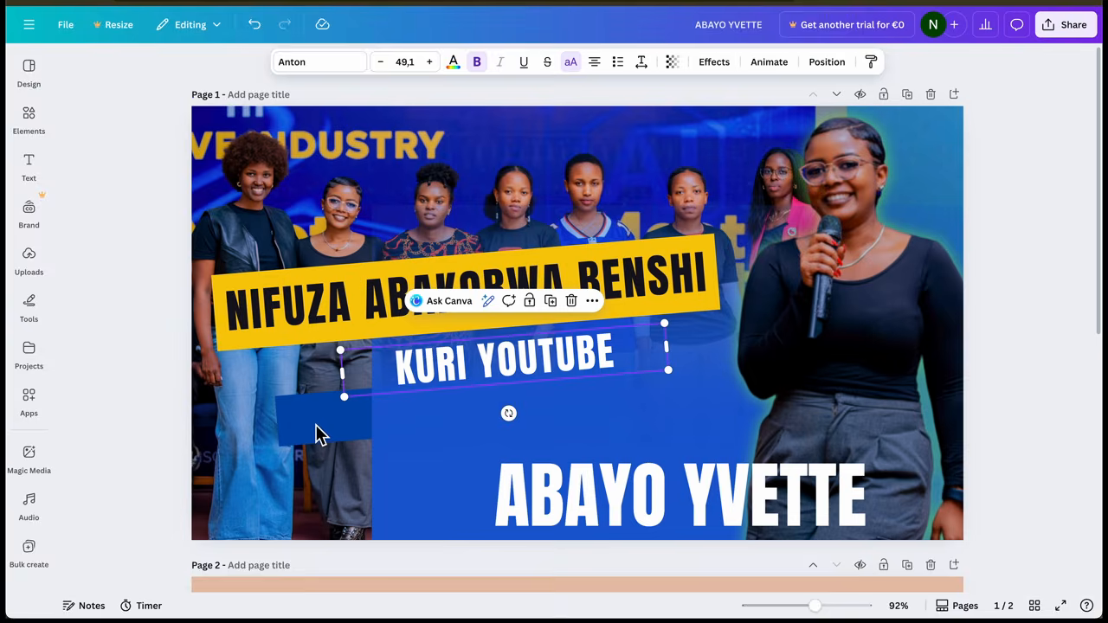
# Bring the dark blue bar to the front and move it up and right towards the "KURI YOUTUBE" text
pyautogui.rightClick(316, 435)
pyautogui.moveTo(350, 408)
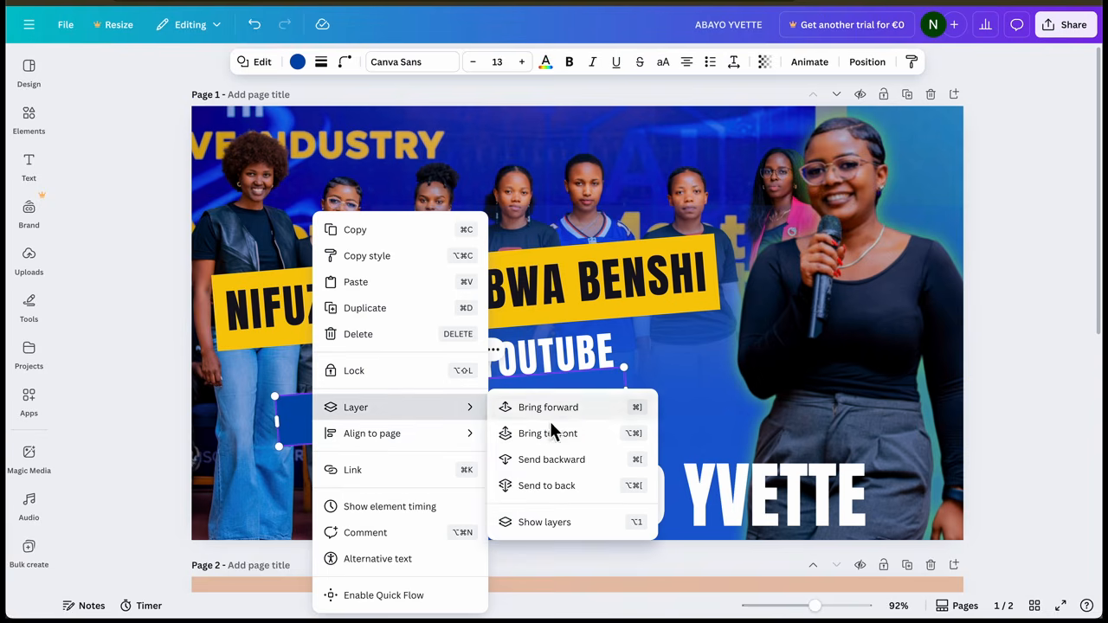
pyautogui.click(550, 428)
pyautogui.moveTo(351, 426); pyautogui.dragTo(420, 383)
# Bring the "KURI YOUTUBE" text in front of the dark blue bar
pyautogui.click(421, 376)
pyautogui.rightClick(421, 376)
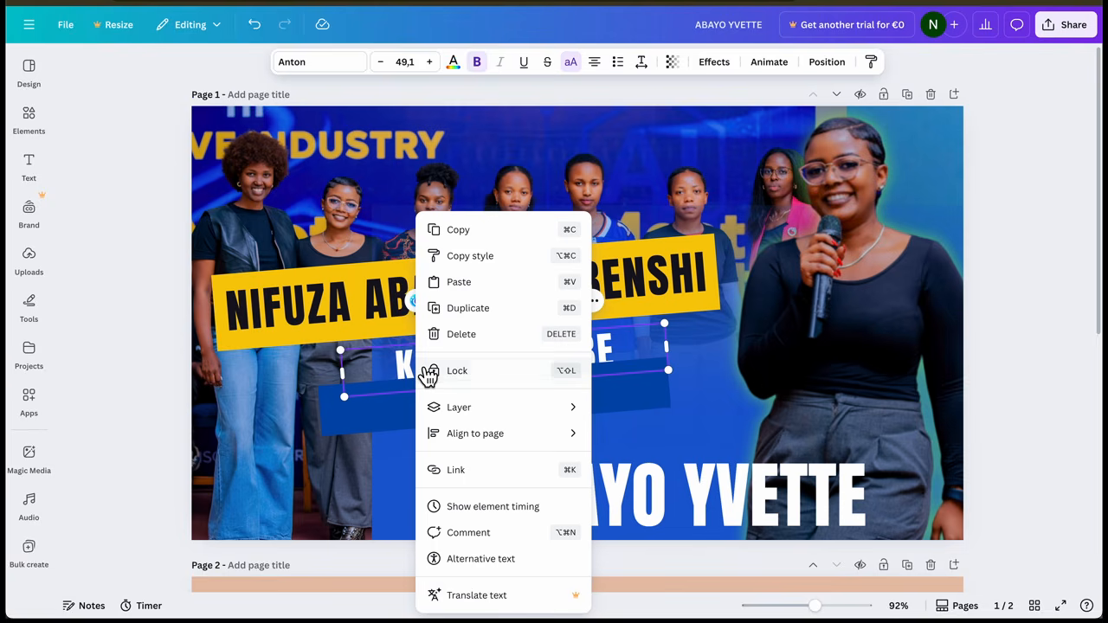
pyautogui.moveTo(475, 408)
pyautogui.click(635, 419)
# Move the blue gradient to the page's left edge and enlarge it to span the whole page
pyautogui.click(425, 502)
pyautogui.moveTo(425, 502); pyautogui.dragTo(250, 487)
pyautogui.moveTo(582, 195); pyautogui.dragTo(516, 107)
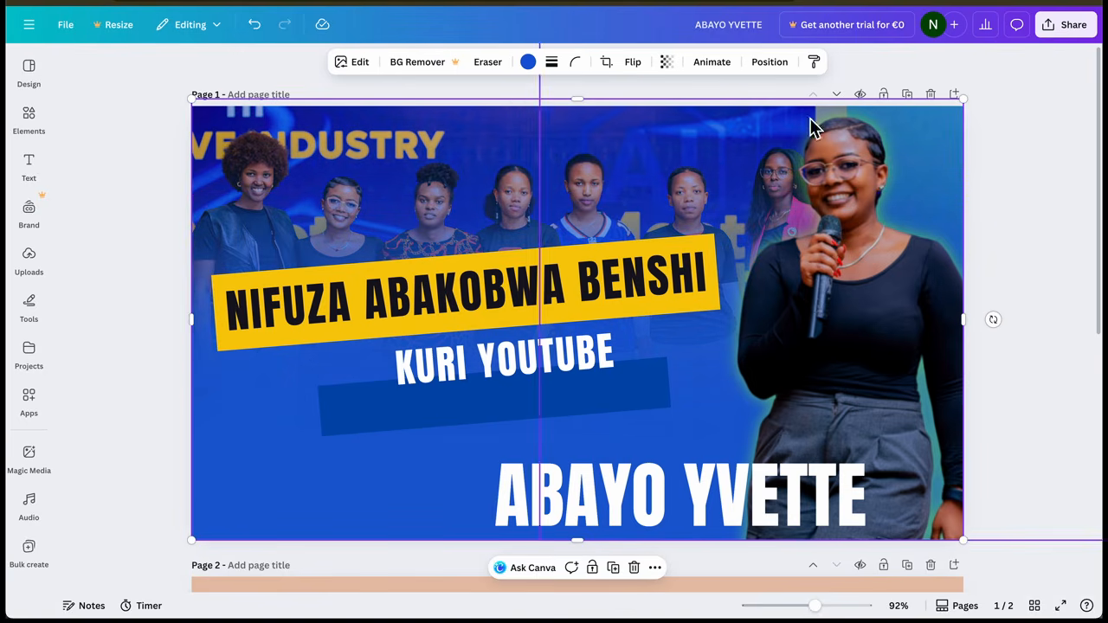
# Try to crop the blue gradient from its upper edge down to a strip along the bottom of the page
pyautogui.moveTo(582, 175); pyautogui.dragTo(584, 418)
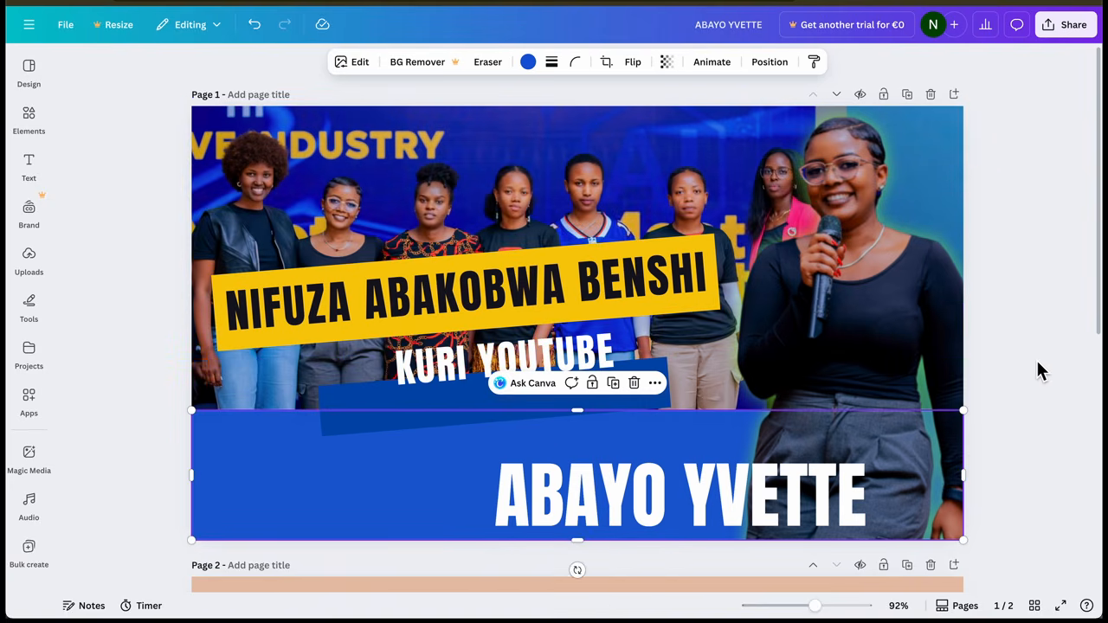
pyautogui.click(1037, 333)
pyautogui.click(422, 474)
pyautogui.hotkey('ctrl', 'z')
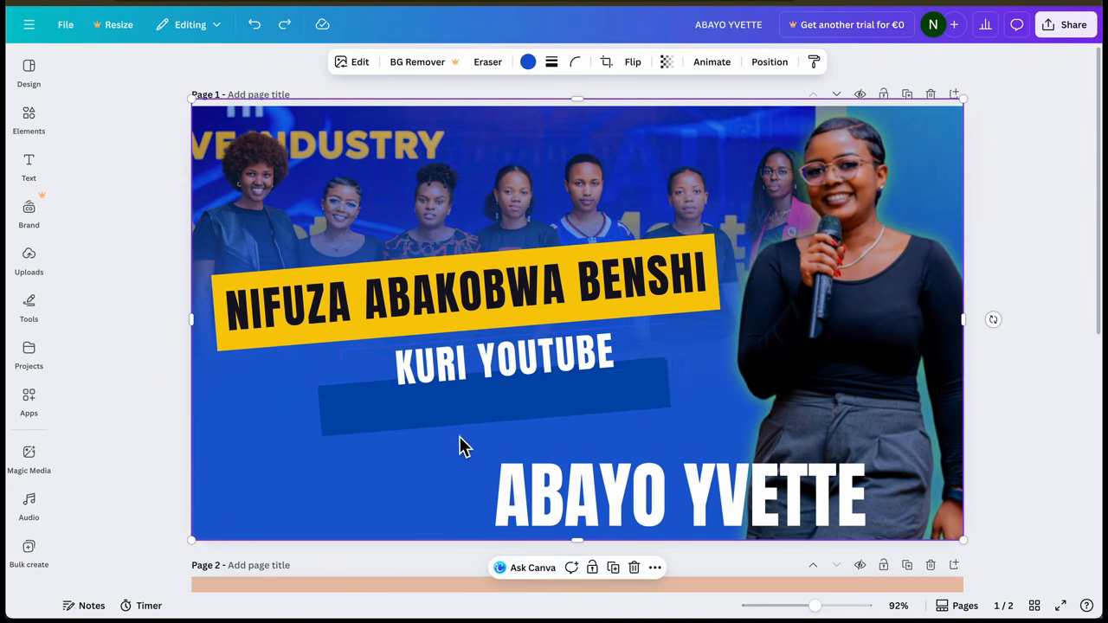
# Scale down the blue gradient and shift it so it fades over only the lower part of the group photo
pyautogui.moveTo(967, 104); pyautogui.dragTo(787, 257)
pyautogui.moveTo(749, 419); pyautogui.dragTo(741, 468)
pyautogui.moveTo(759, 291); pyautogui.dragTo(847, 290)
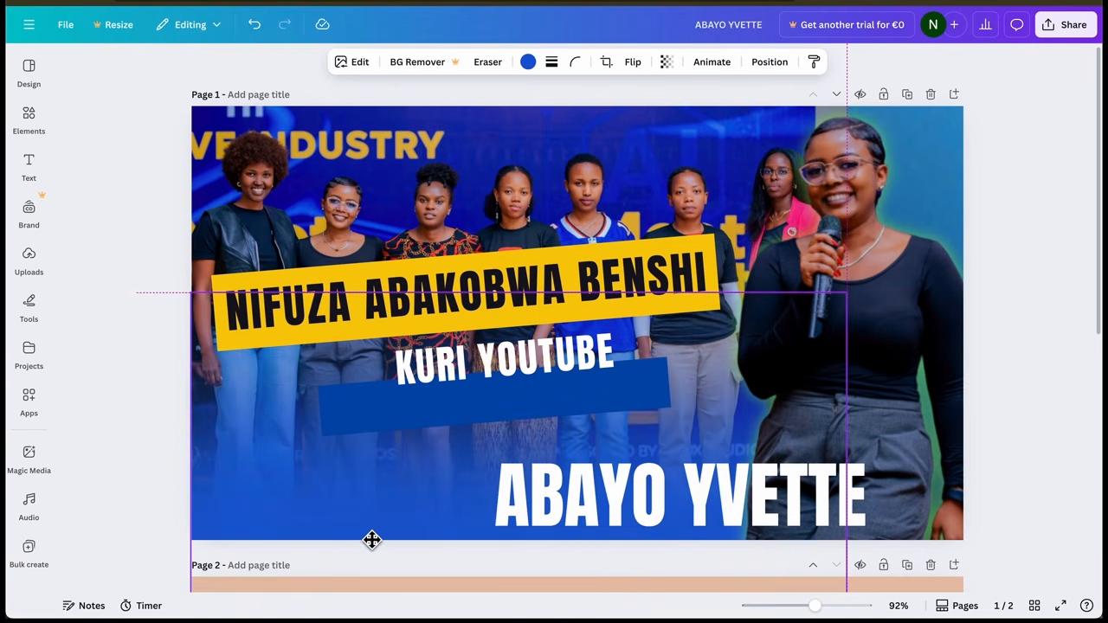
pyautogui.click(1037, 362)
# Enlarge the "KURI YOUTUBE" text to size 73,5 with the dark blue bar fitted behind it, and nudge the presenter's name right
pyautogui.moveTo(584, 407); pyautogui.dragTo(588, 363)
pyautogui.moveTo(762, 532); pyautogui.dragTo(776, 512)
pyautogui.moveTo(663, 371); pyautogui.dragTo(662, 419)
pyautogui.moveTo(338, 414); pyautogui.dragTo(180, 348)
pyautogui.moveTo(538, 398); pyautogui.dragTo(599, 388)
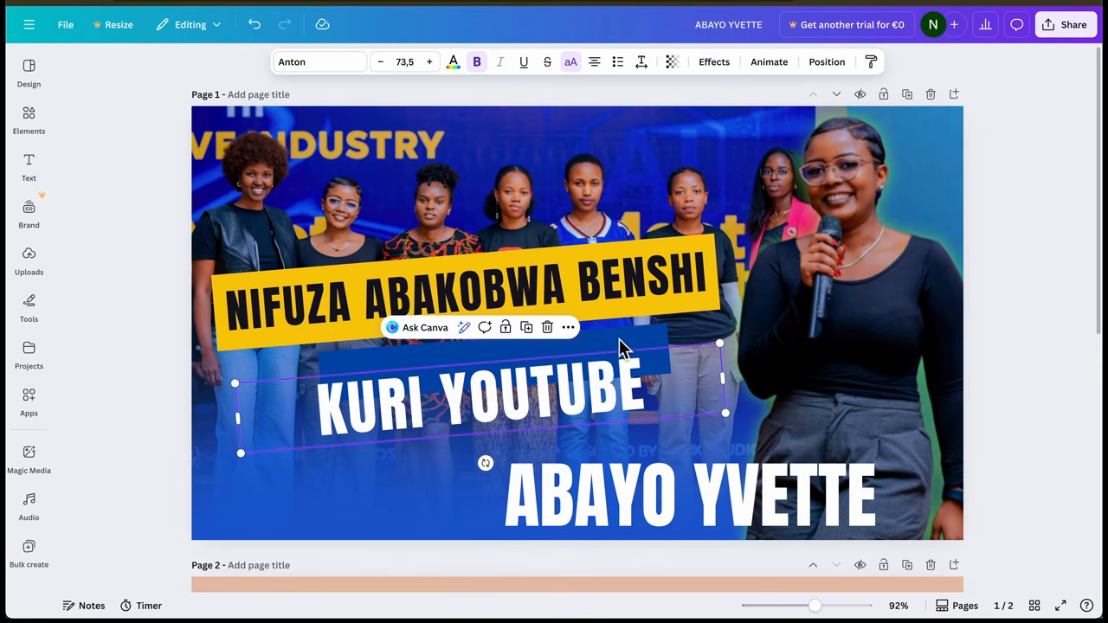
pyautogui.click(629, 358)
pyautogui.moveTo(484, 425); pyautogui.dragTo(490, 440)
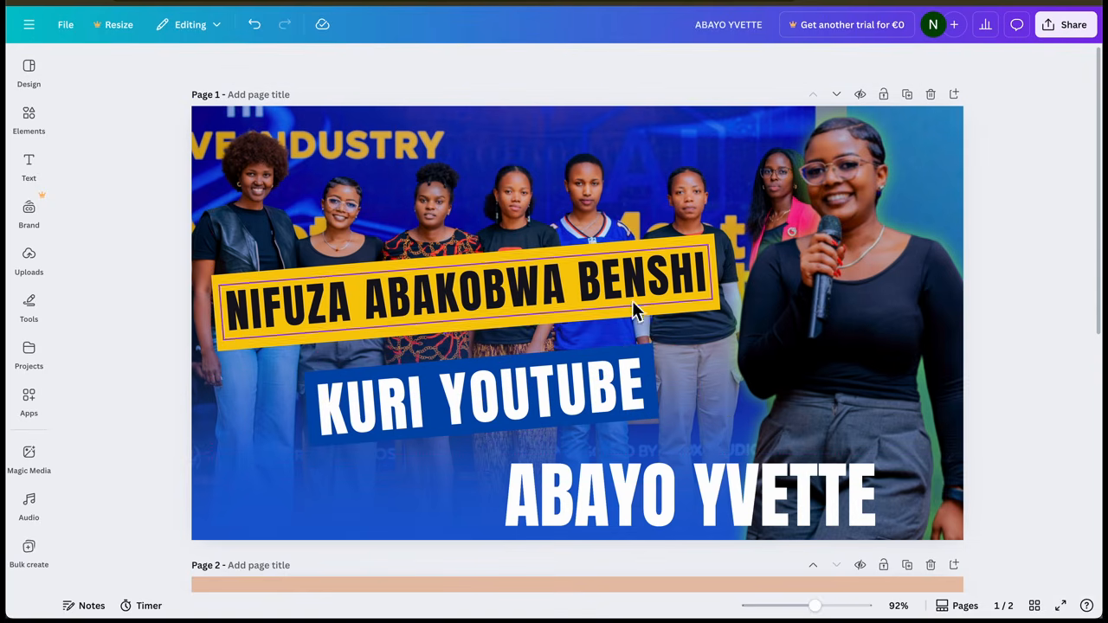
# Move both headline lines and their bars down to uncover the women's shirts, and trim the yellow bar around its text
pyautogui.moveTo(656, 326); pyautogui.dragTo(662, 363)
pyautogui.moveTo(637, 274); pyautogui.dragTo(645, 318)
pyautogui.moveTo(313, 456); pyautogui.dragTo(317, 477)
pyautogui.moveTo(496, 387); pyautogui.dragTo(523, 399)
pyautogui.moveTo(588, 365); pyautogui.dragTo(591, 370)
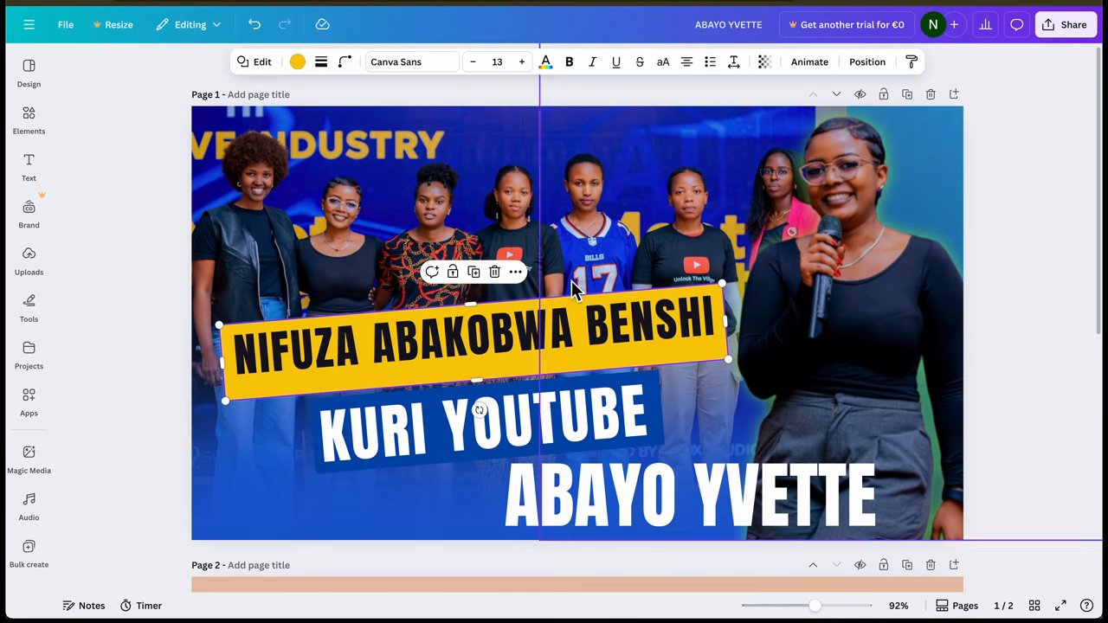
pyautogui.moveTo(473, 306); pyautogui.dragTo(502, 353)
pyautogui.click(1007, 341)
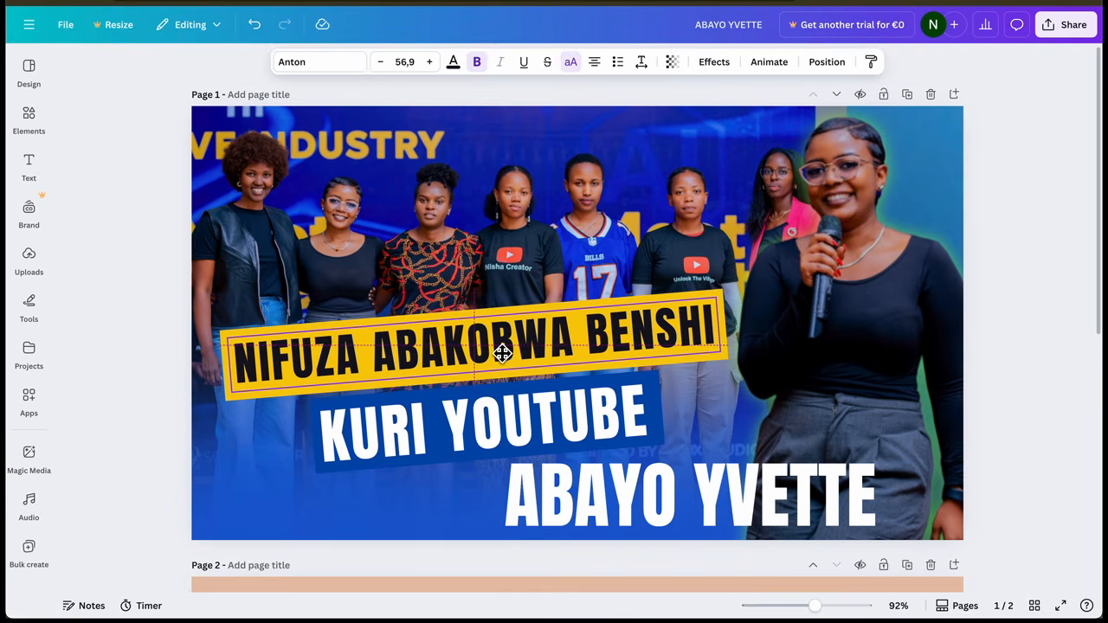
pyautogui.click(1016, 357)
# Shrink the presenter's name text and place it near the page's bottom-right corner
pyautogui.click(859, 165)
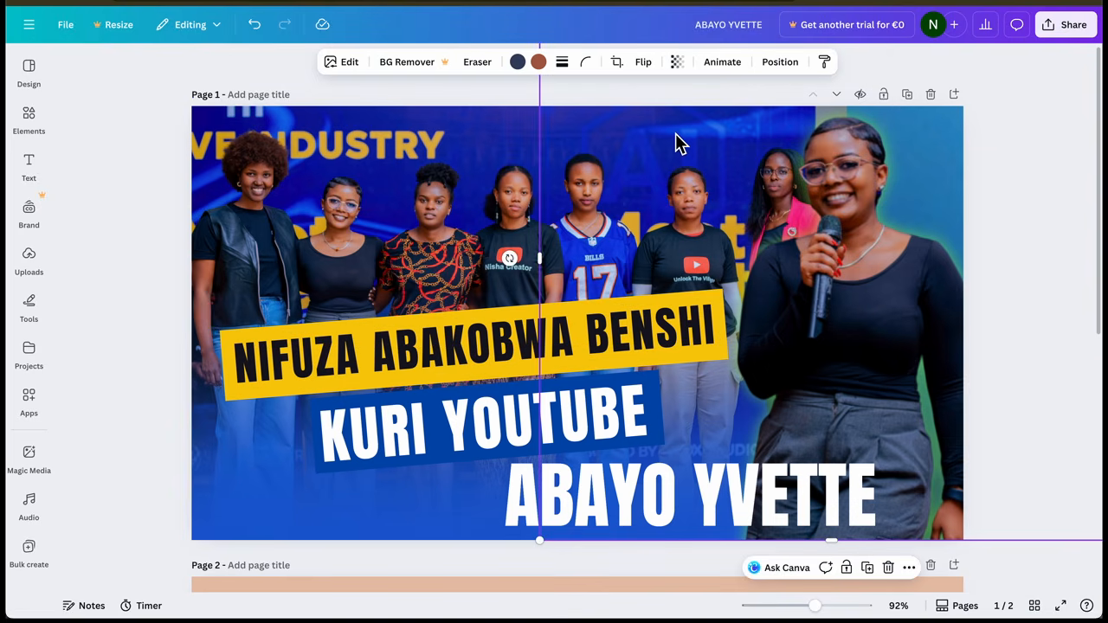
pyautogui.hscroll(2, 675, 135)
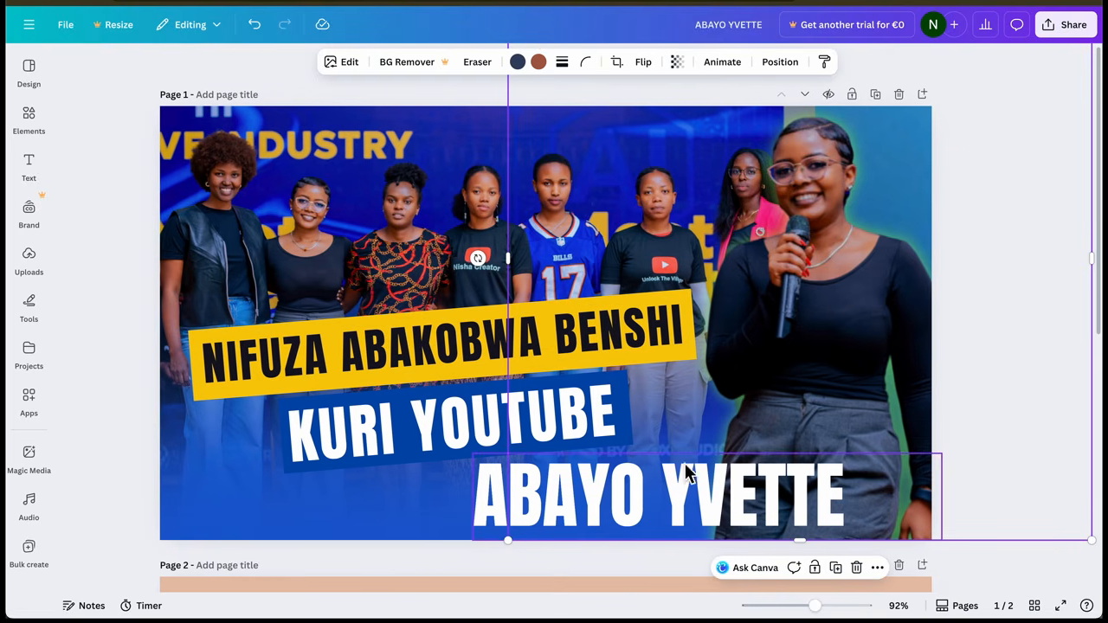
pyautogui.click(698, 500)
pyautogui.moveTo(511, 463); pyautogui.dragTo(647, 485)
pyautogui.moveTo(767, 512)
pyautogui.mouseDown()
pyautogui.moveTo(544, 511)
pyautogui.moveTo(724, 500)
pyautogui.moveTo(767, 510)
pyautogui.moveTo(759, 506)
pyautogui.mouseUp()
# Enlarge the woman's cutout slightly and reposition it along the right side of the page
pyautogui.click(801, 296)
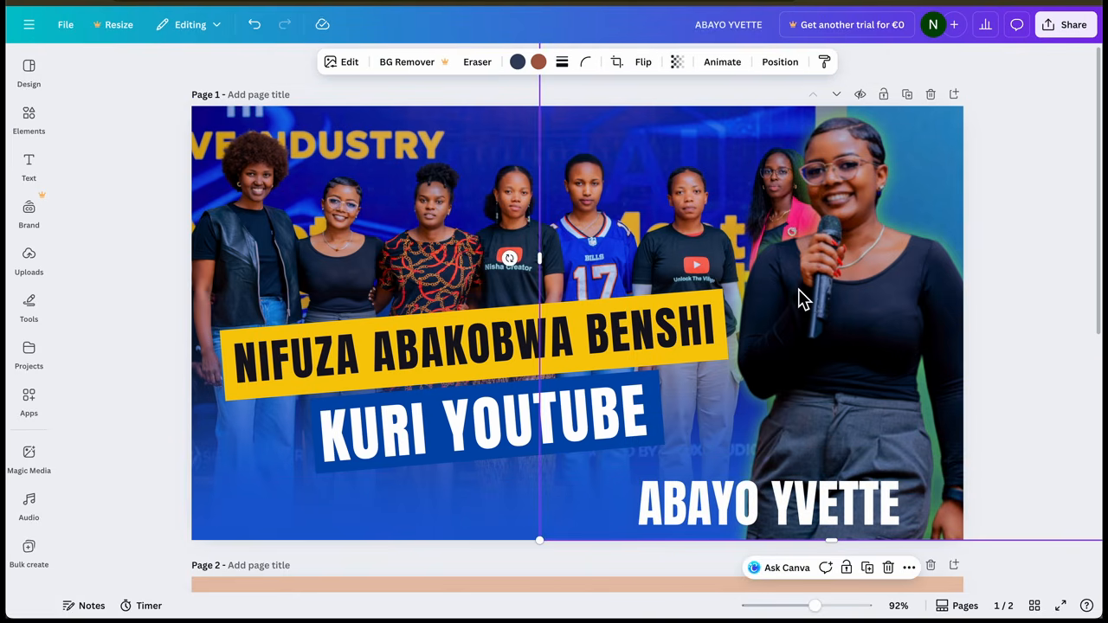
pyautogui.scroll(-3, 797, 299)
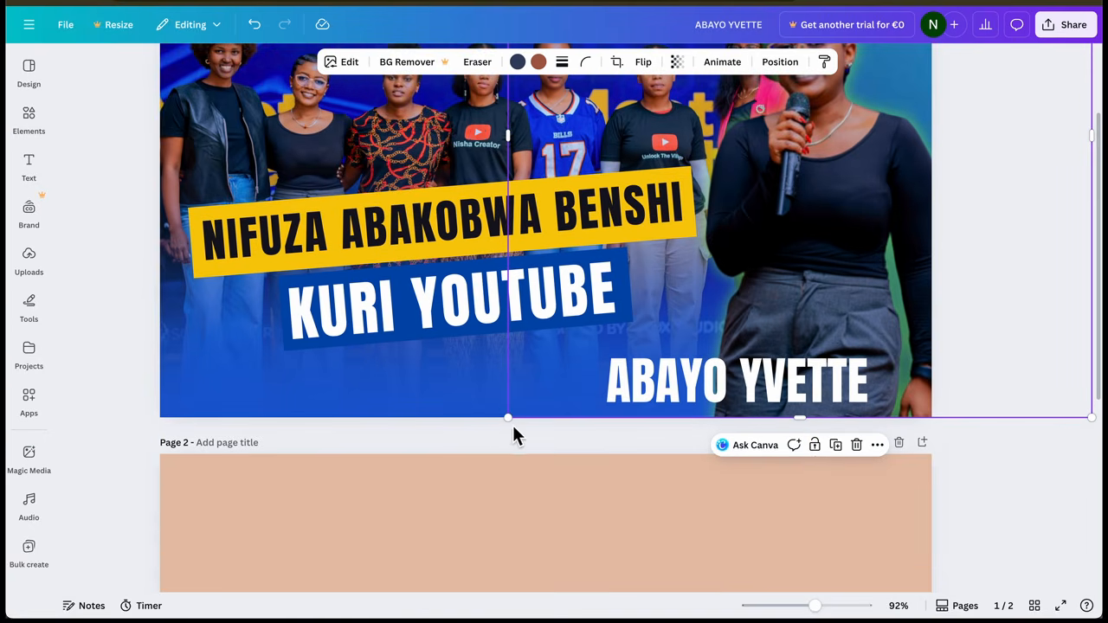
pyautogui.moveTo(508, 418); pyautogui.dragTo(479, 463)
pyautogui.scroll(2, 749, 310)
pyautogui.moveTo(855, 312); pyautogui.dragTo(871, 296)
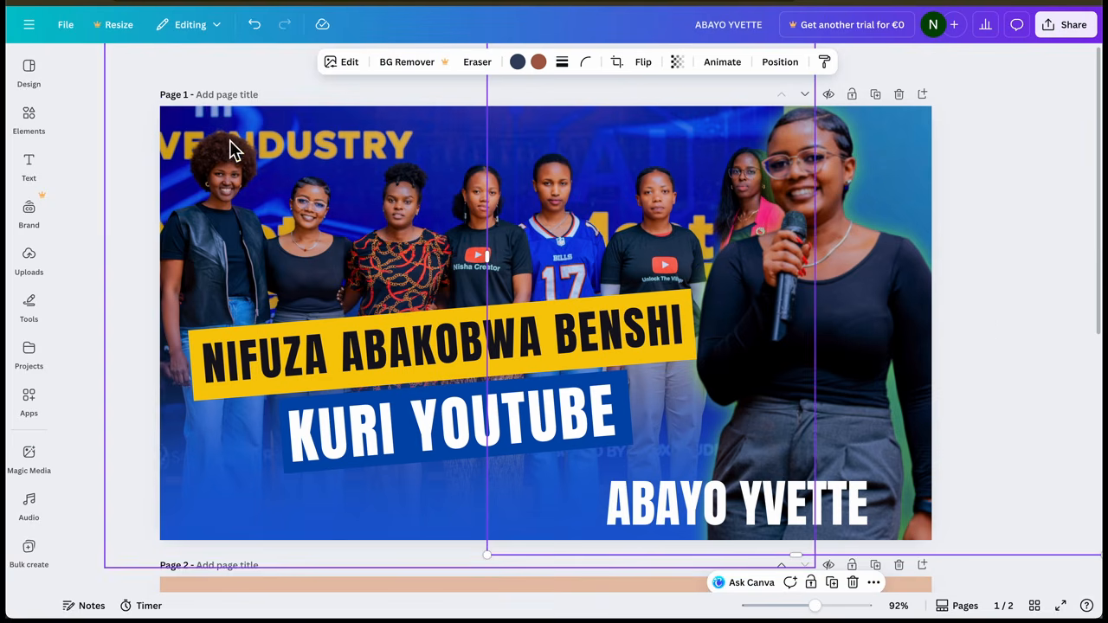
# Delete the unused peach-coloured page 2, keeping the woman's cutout on page 1
pyautogui.scroll(-3, 89, 299)
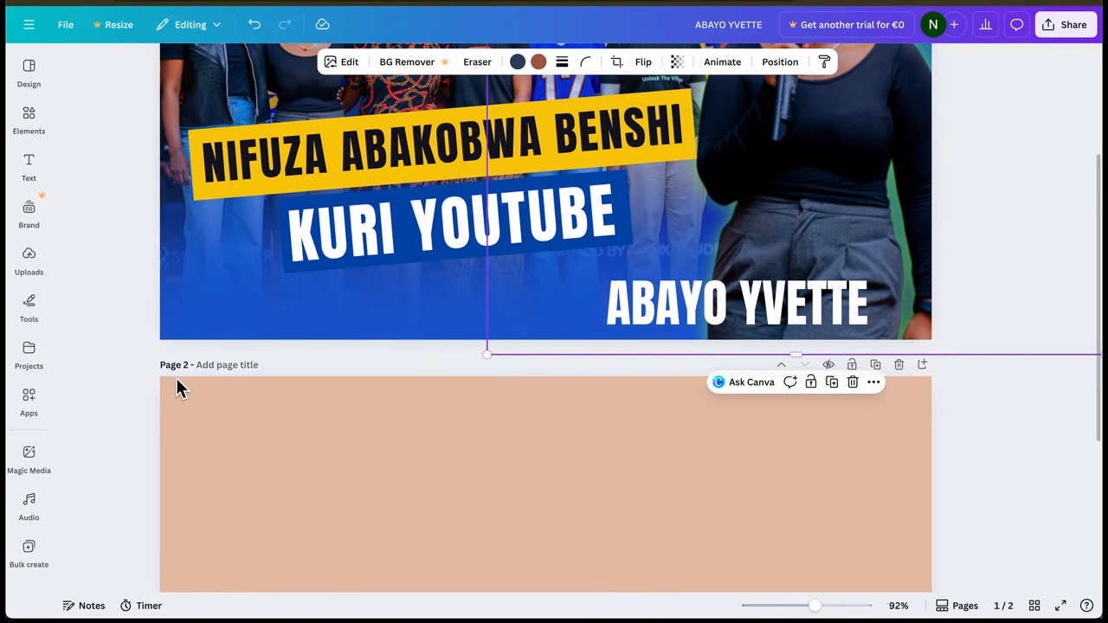
pyautogui.click(853, 383)
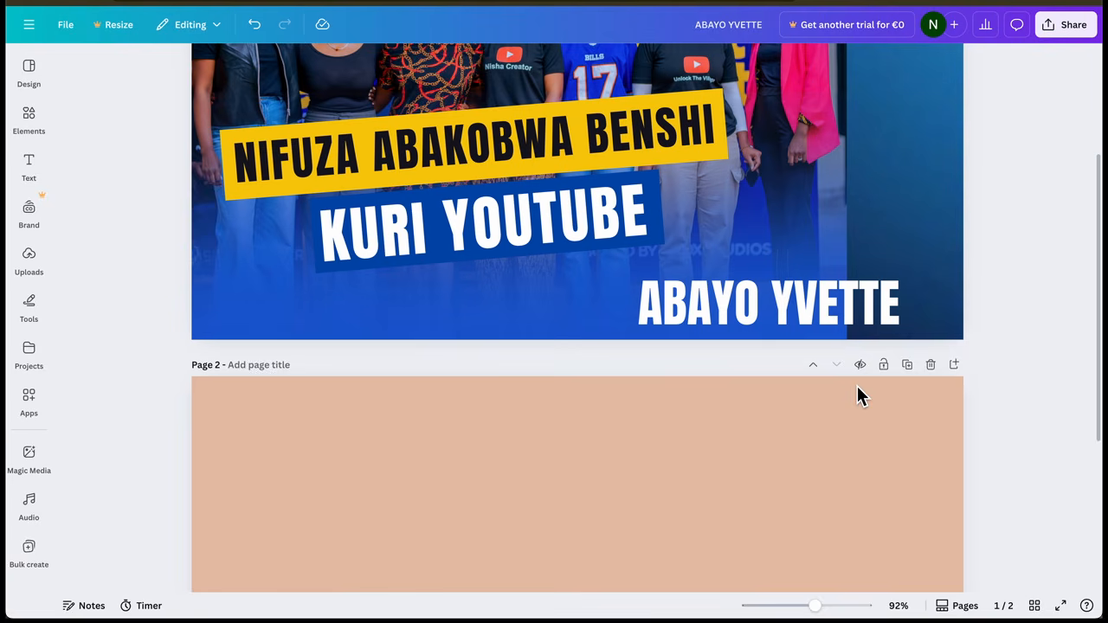
pyautogui.hotkey('ctrl', 'z')
pyautogui.click(929, 408)
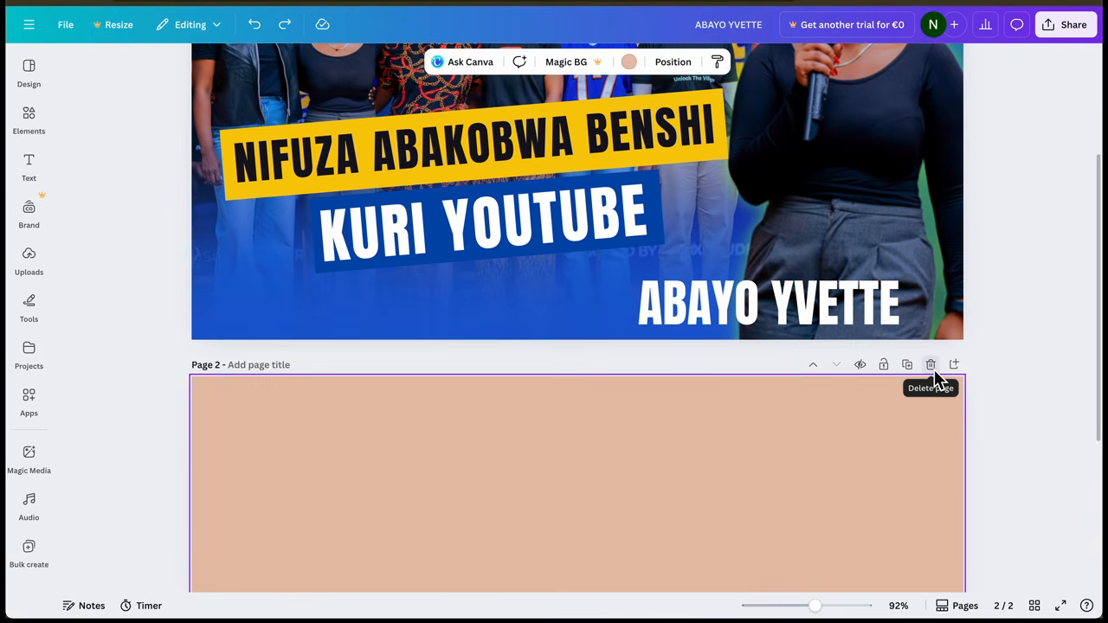
pyautogui.click(931, 365)
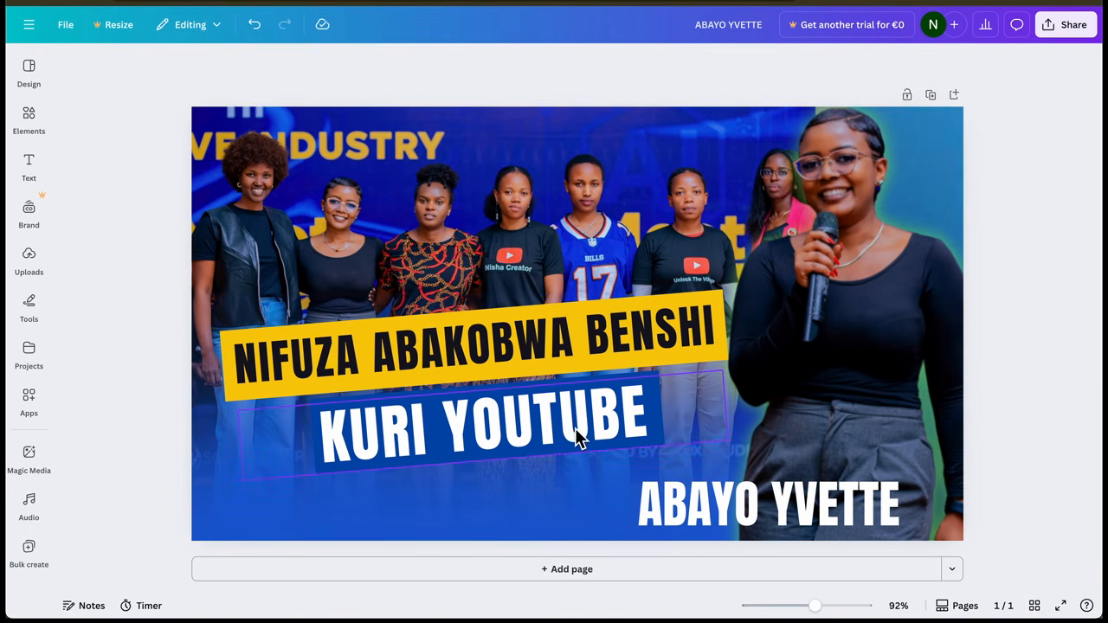
# Change the first word of the headline on the yellow bar to "NIFUJE"
pyautogui.click(442, 364)
pyautogui.click(347, 351)
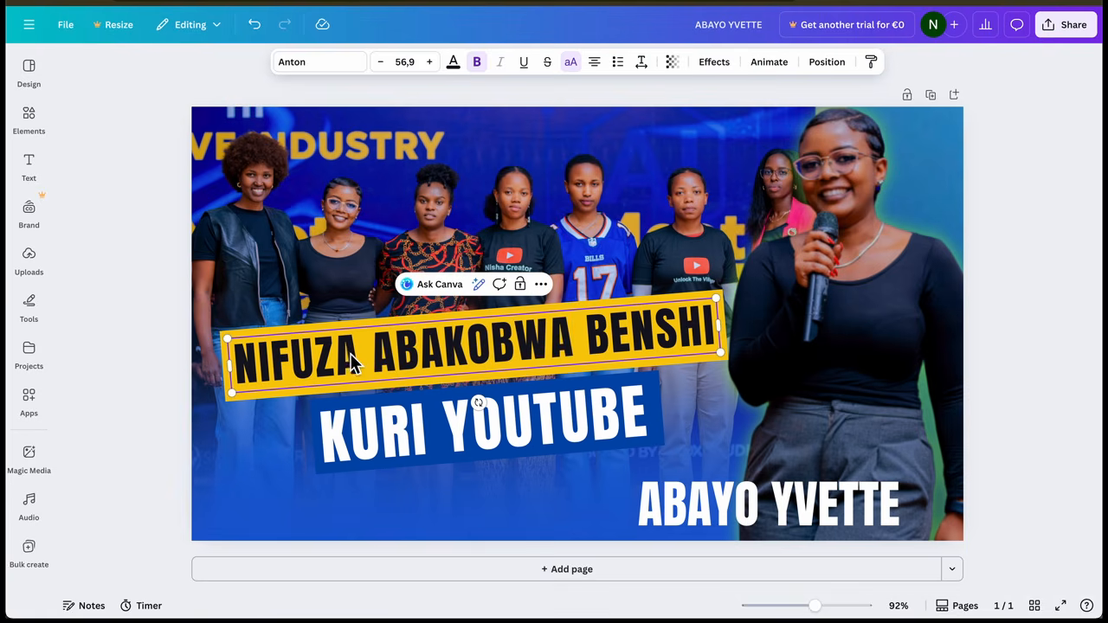
pyautogui.moveTo(345, 366); pyautogui.dragTo(324, 364)
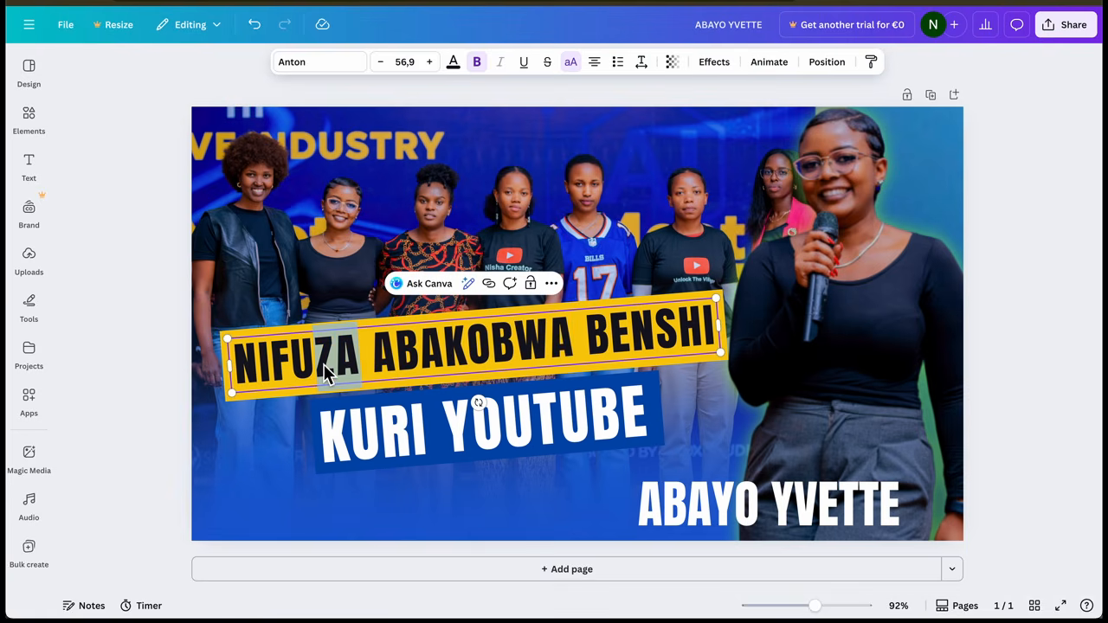
pyautogui.write('JE')
pyautogui.click(1070, 355)
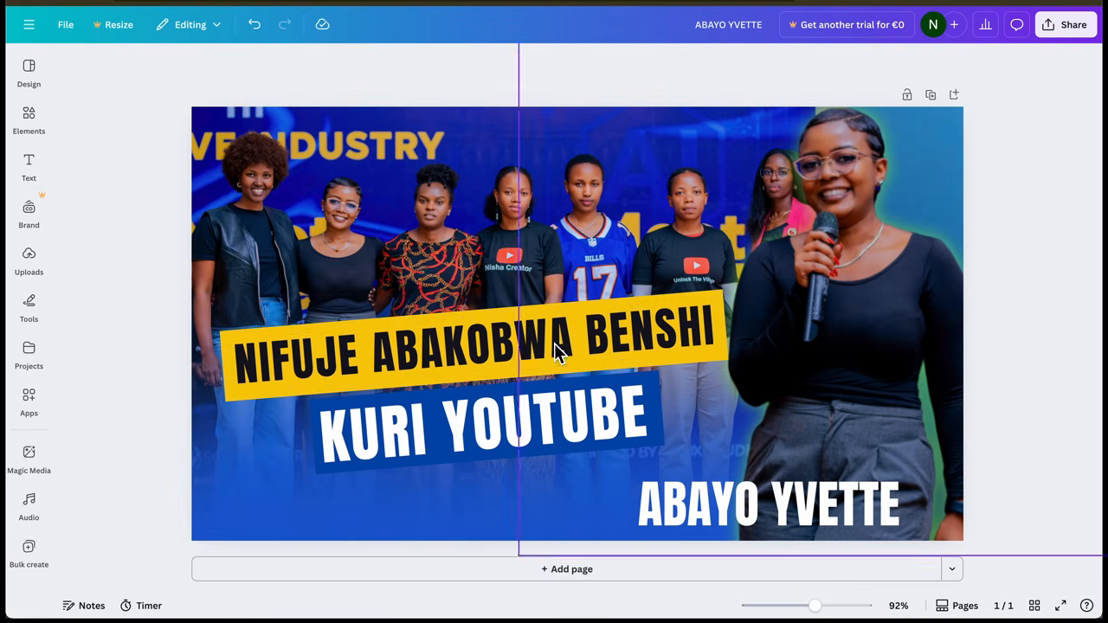
# Shift the "KURI YOUTUBE" line and the yellow headline line, with their bars, slightly further down the page
pyautogui.click(571, 445)
pyautogui.click(632, 393)
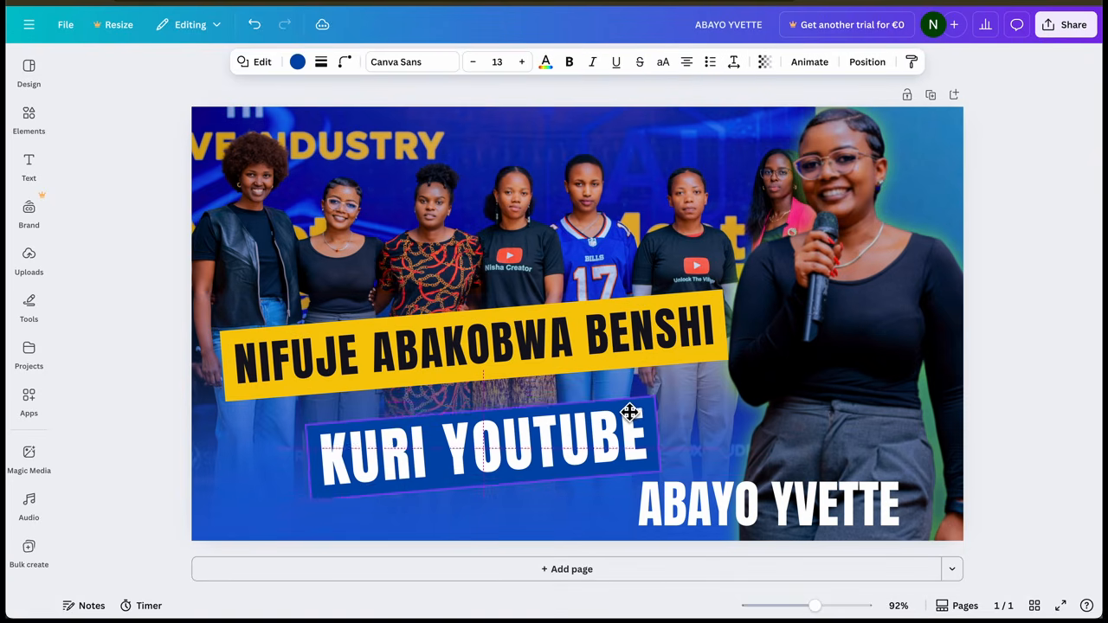
pyautogui.click(703, 355)
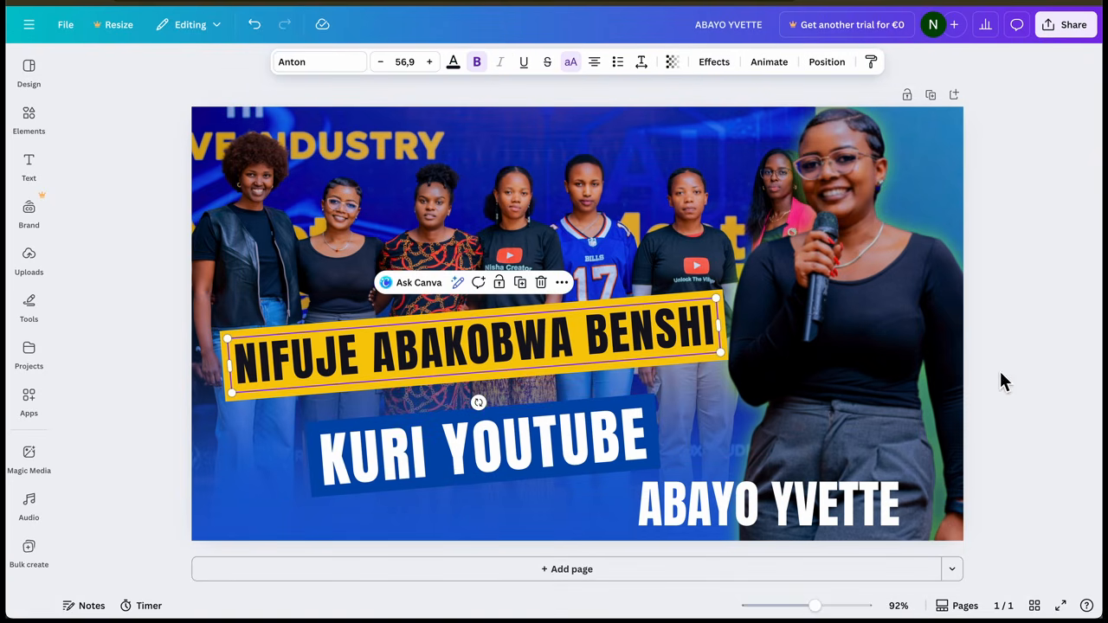
pyautogui.click(154, 435)
pyautogui.moveTo(237, 399); pyautogui.dragTo(238, 414)
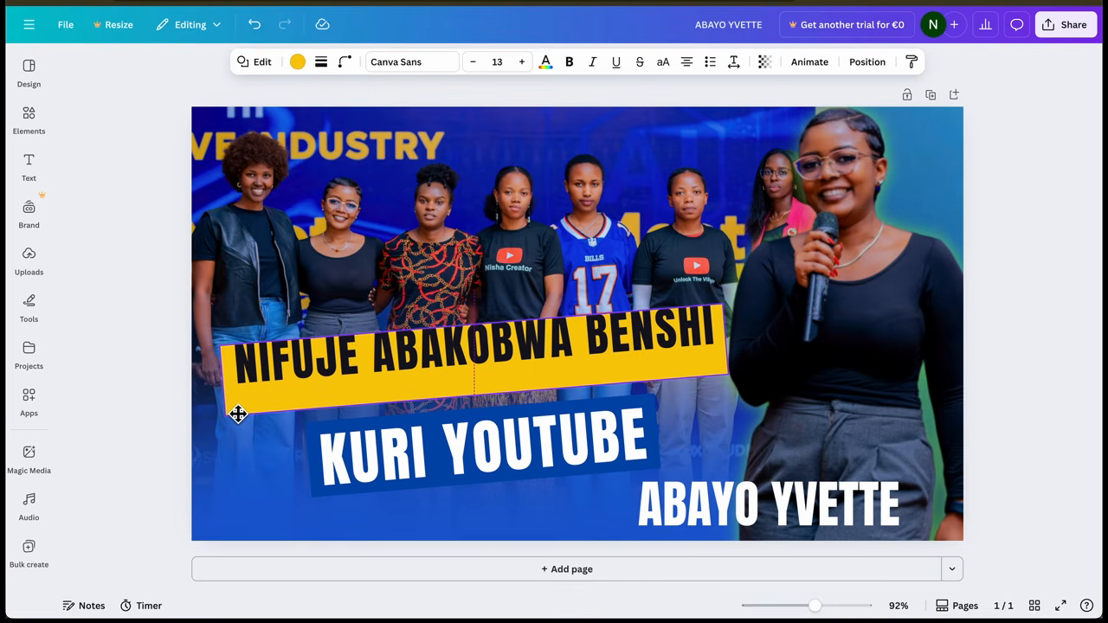
pyautogui.click(403, 354)
pyautogui.moveTo(434, 368); pyautogui.dragTo(435, 362)
pyautogui.click(1043, 281)
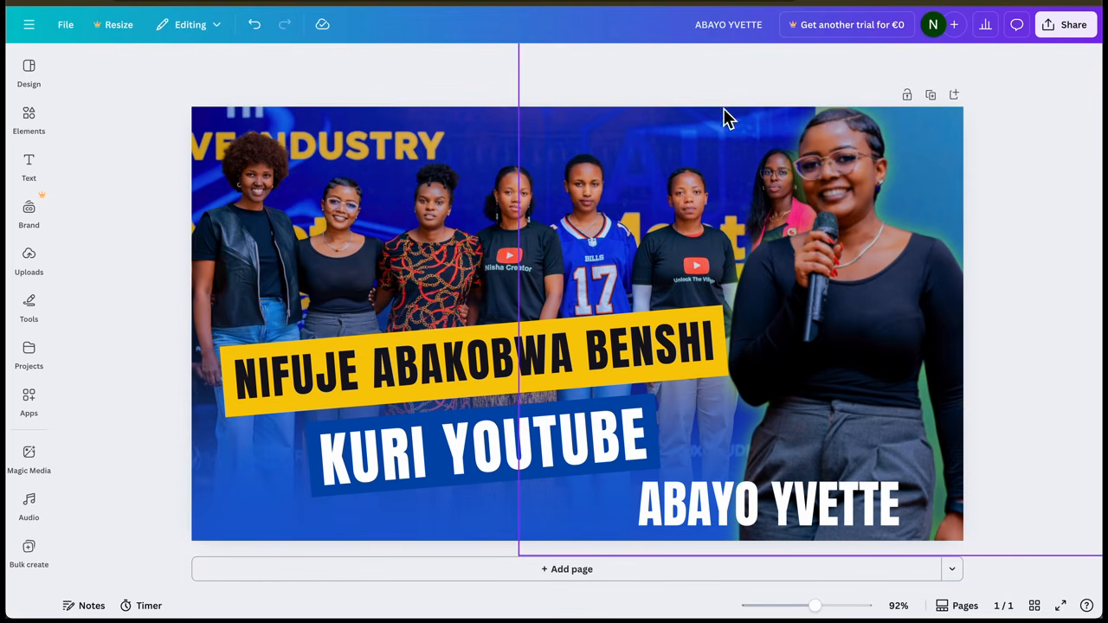
# Download the thumbnail as a PNG at 1,280 × 720 px
pyautogui.click(1055, 28)
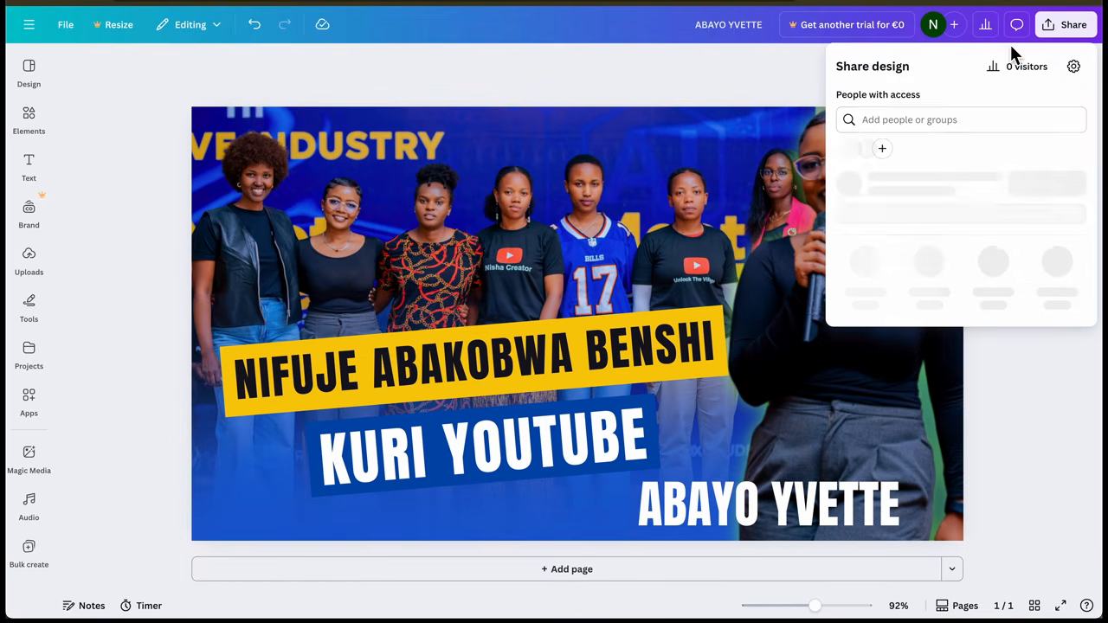
pyautogui.click(866, 297)
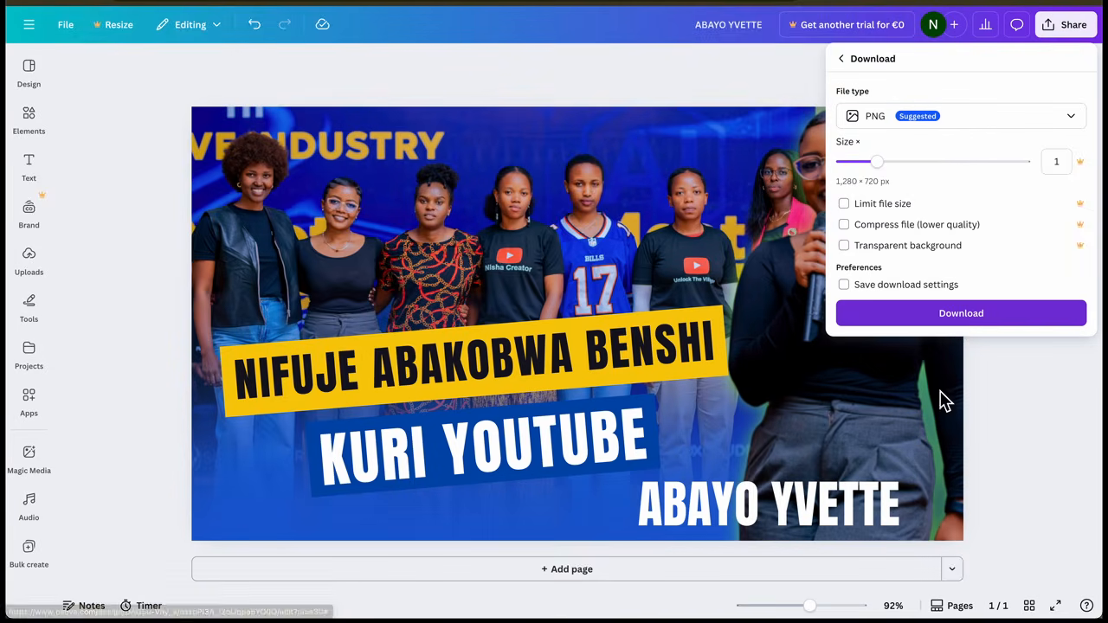
pyautogui.click(954, 319)
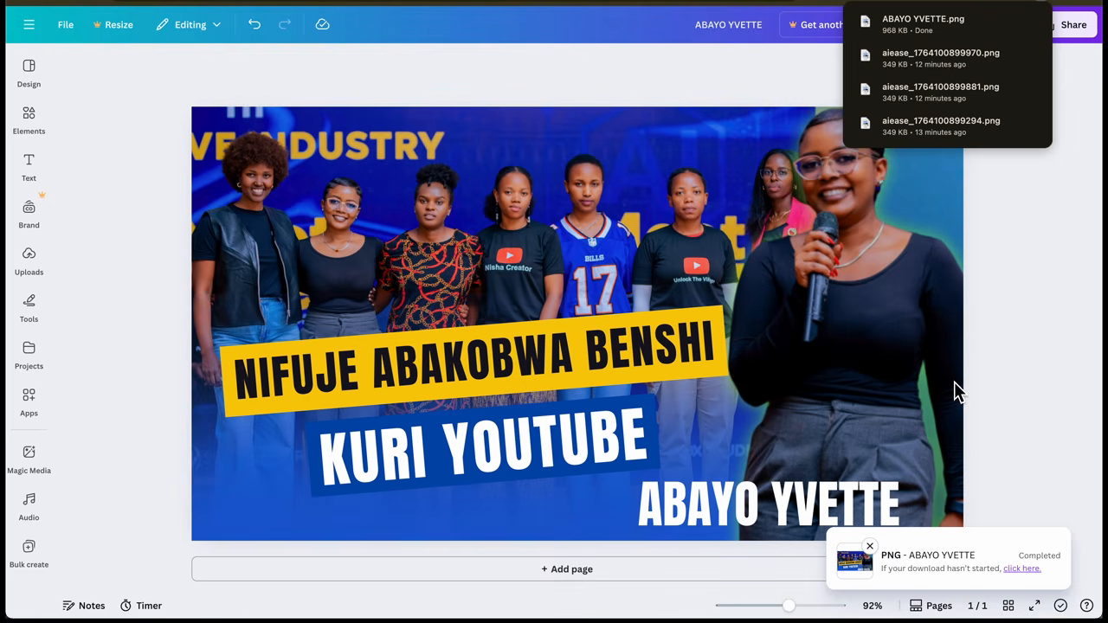
# Preview the downloaded PNG to check the finished thumbnail, and close the preview
pyautogui.click(1008, 26)
pyautogui.press('space')
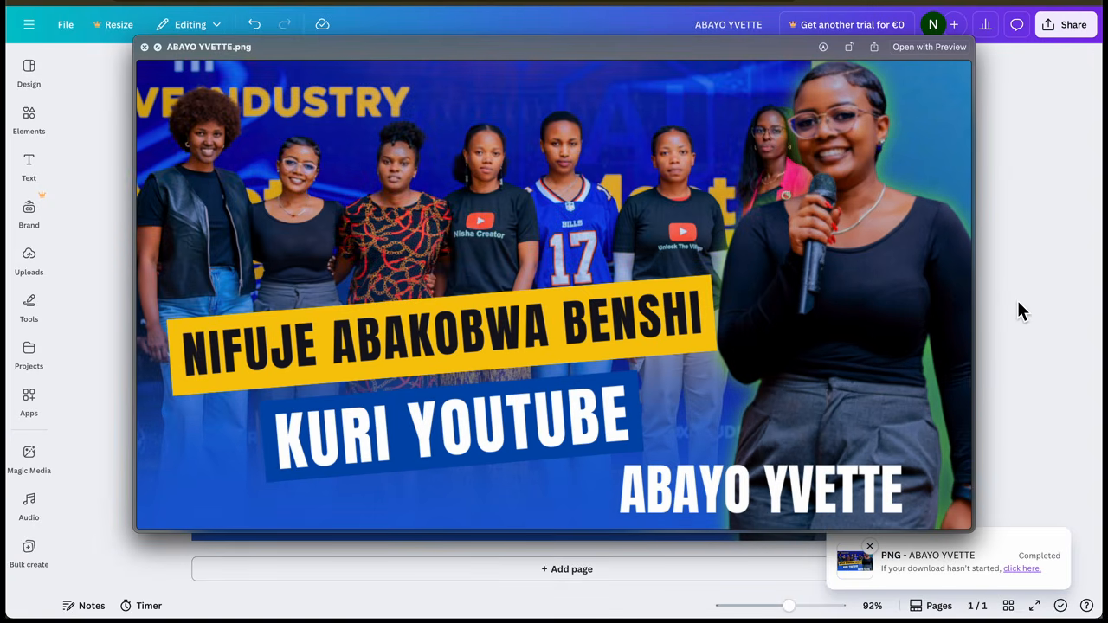
pyautogui.press('space')
pyautogui.click(1079, 312)
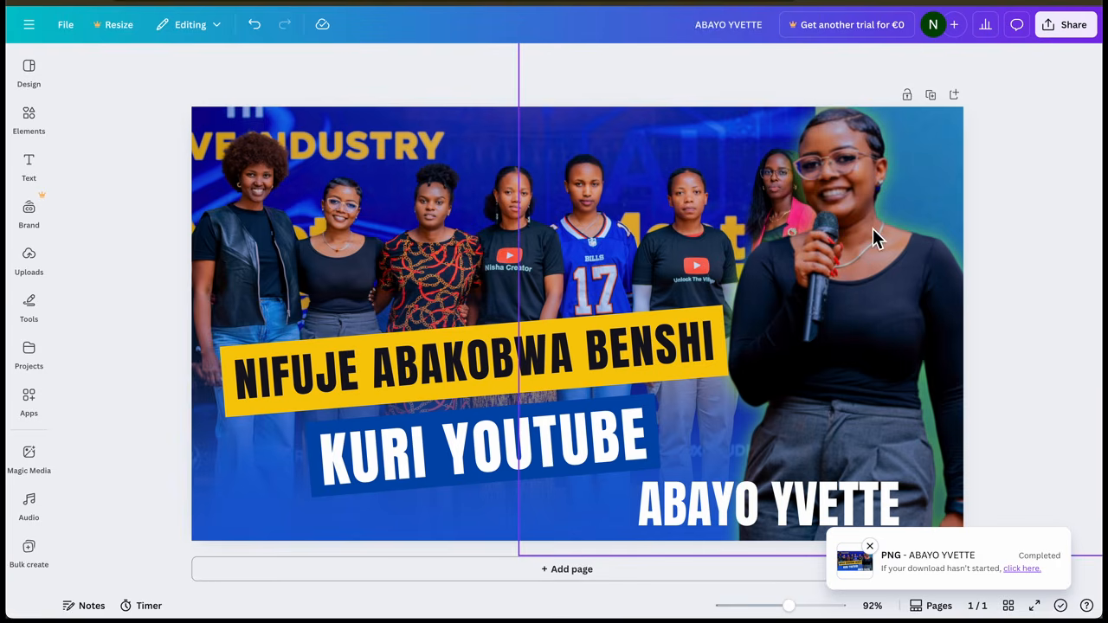